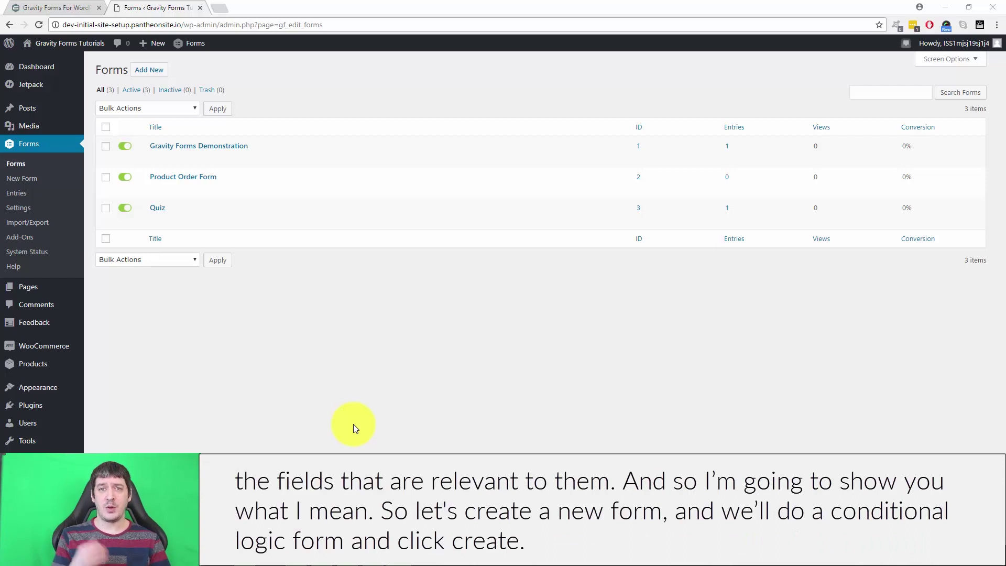
Step: Create a new form titled 'Conditional Logic Form'
left_click(151, 70)
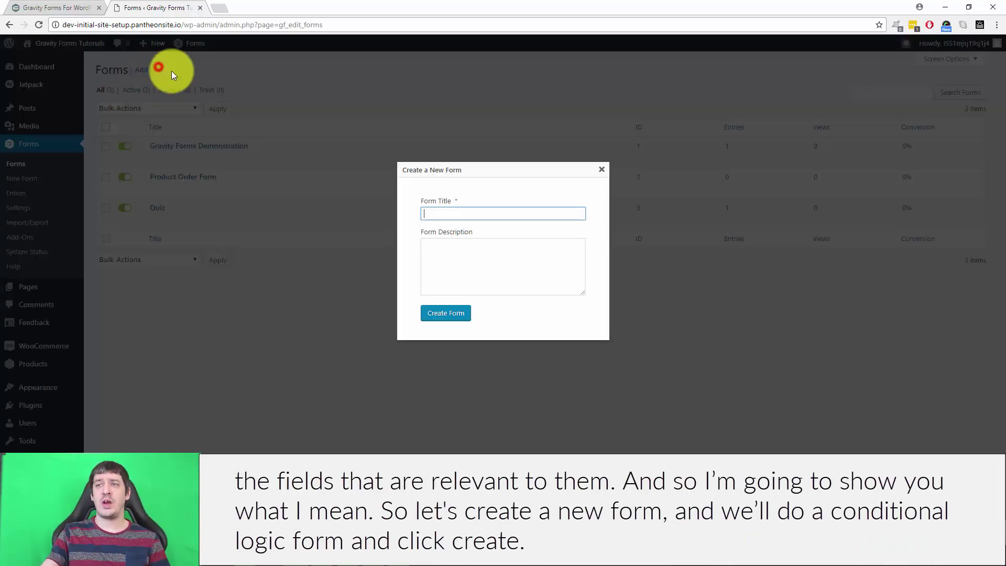
left_click(450, 213)
type("Conditional Logic Form")
left_click(450, 315)
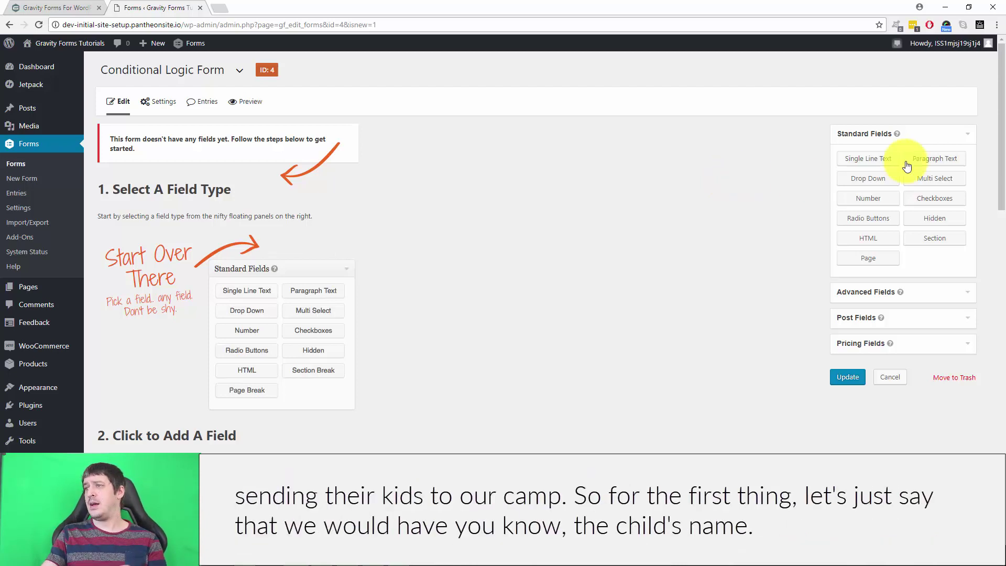
Step: Add a Single Line Text field labelled 'Child's Name'
left_click(871, 158)
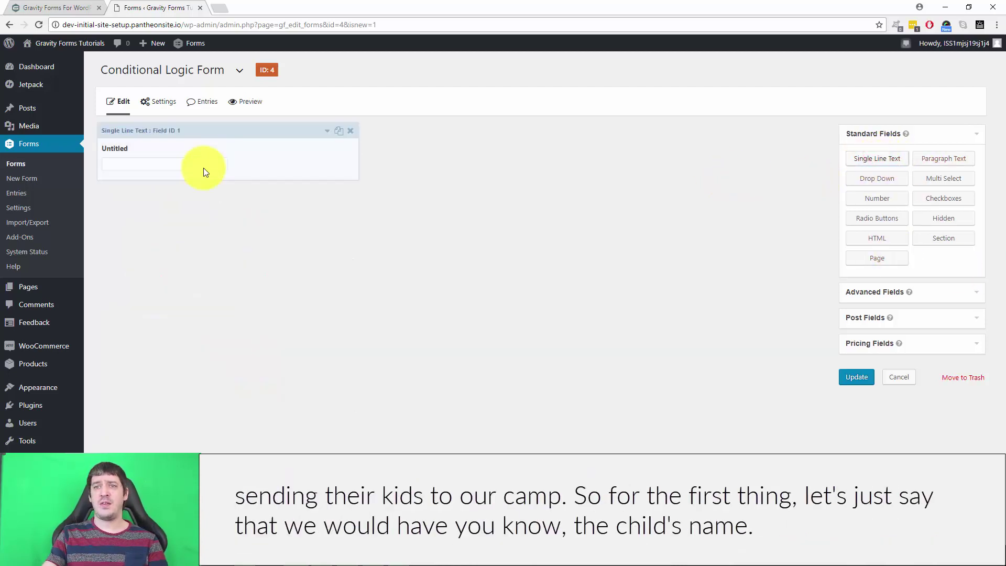
left_click(203, 168)
left_click(167, 228)
key("ctrl+a")
type("Child's Name")
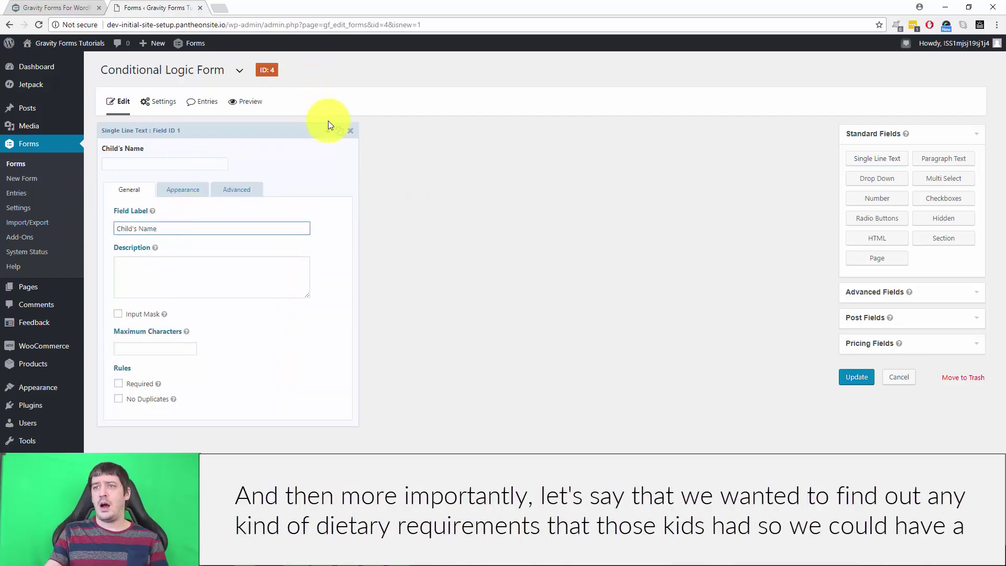
left_click(327, 131)
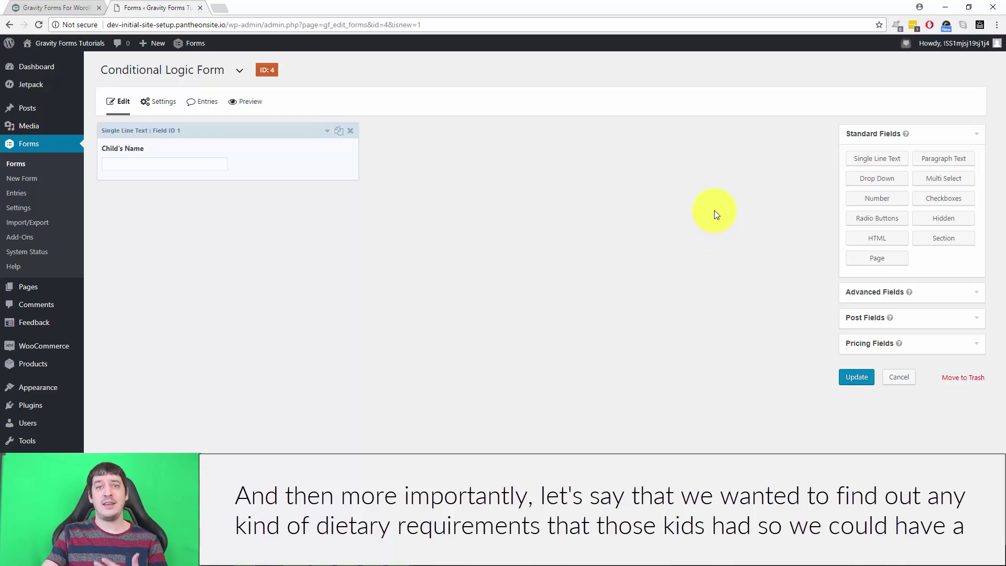
Step: Add a dropdown 'Does your child have any special dietary needs?' with only Yes and No choices
left_click(885, 181)
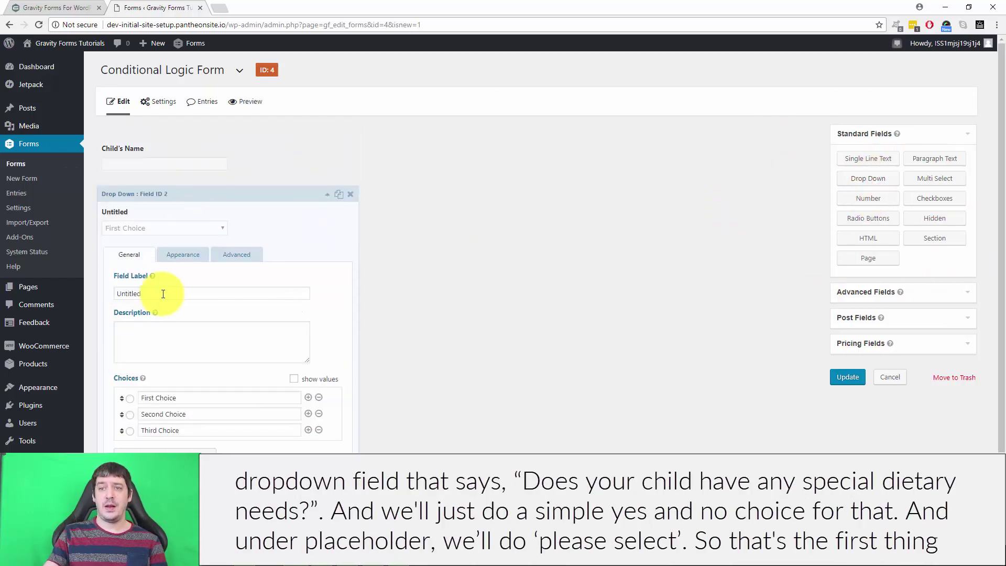
triple_click(166, 294)
type("Does your c")
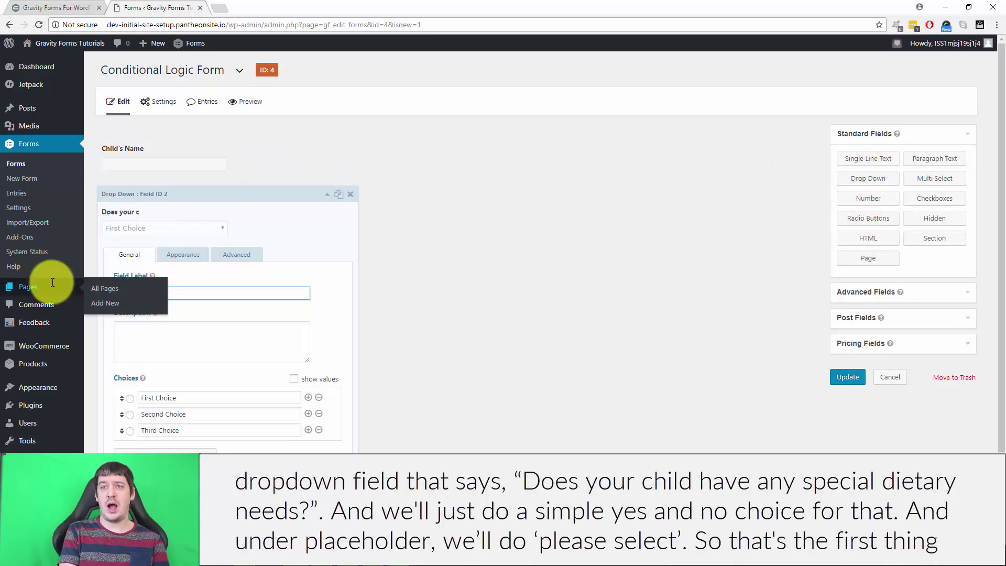
type("hild have any special dietary needs?")
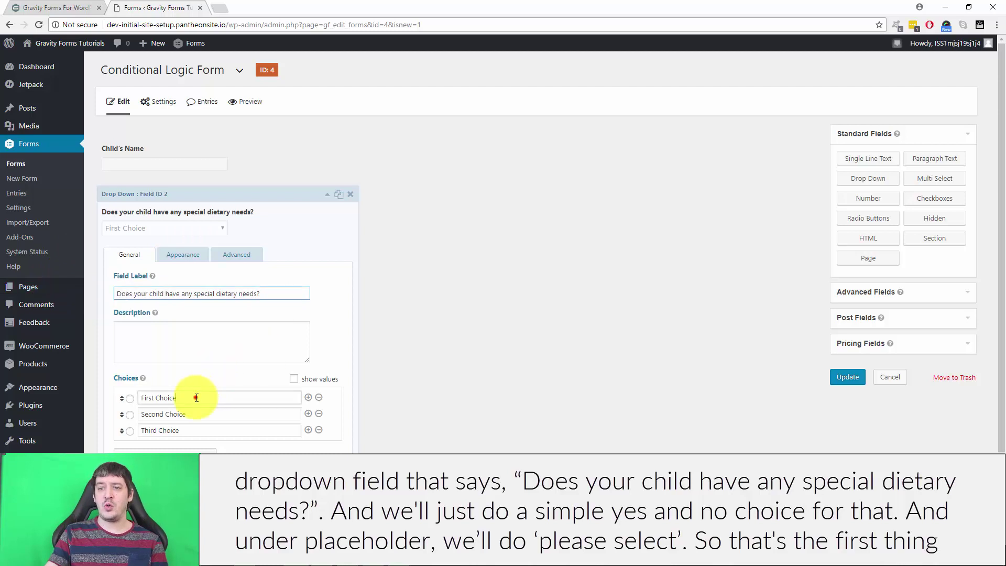
left_click_drag(198, 397, 132, 399)
type("Yes")
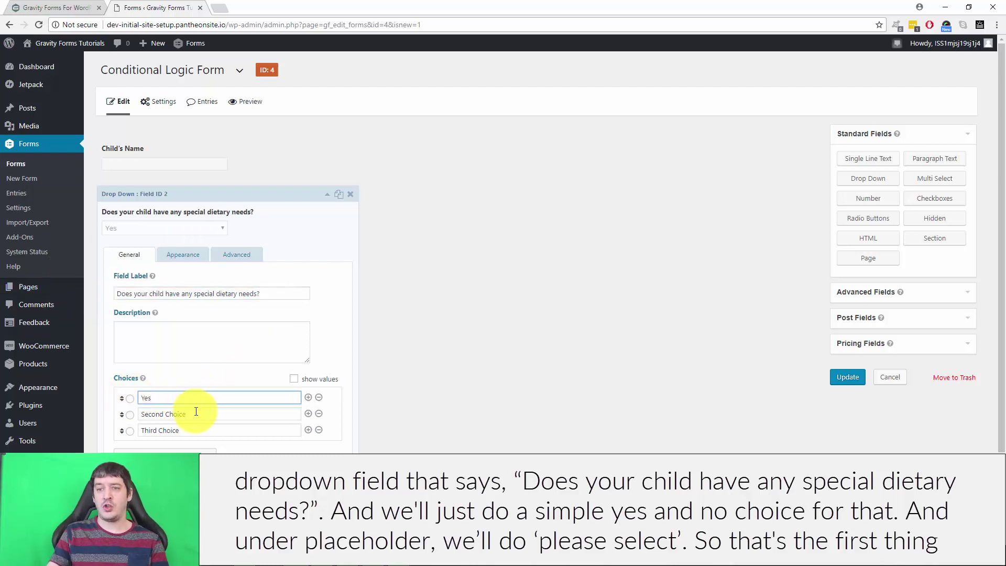
left_click_drag(197, 413, 108, 414)
type("No")
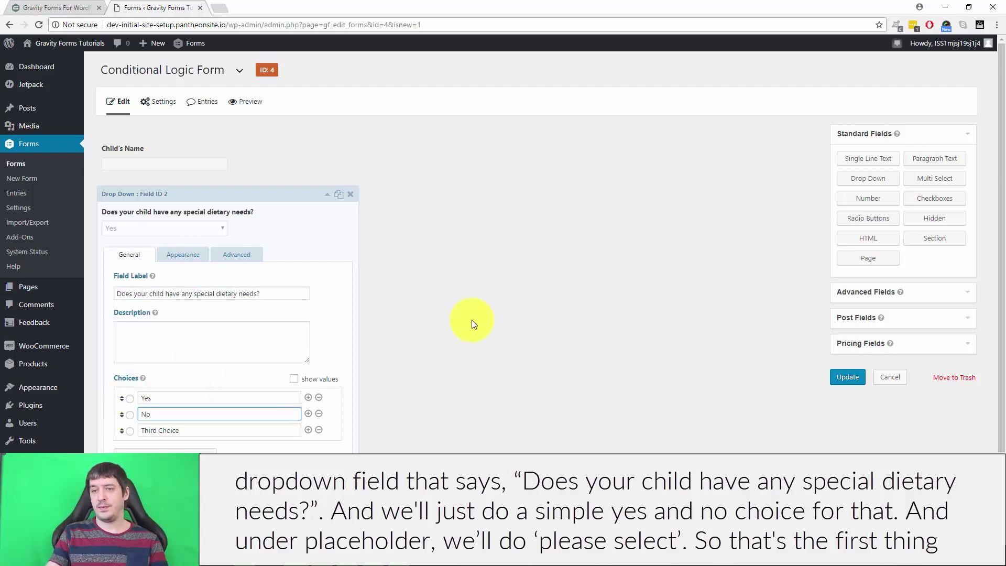
left_click(319, 430)
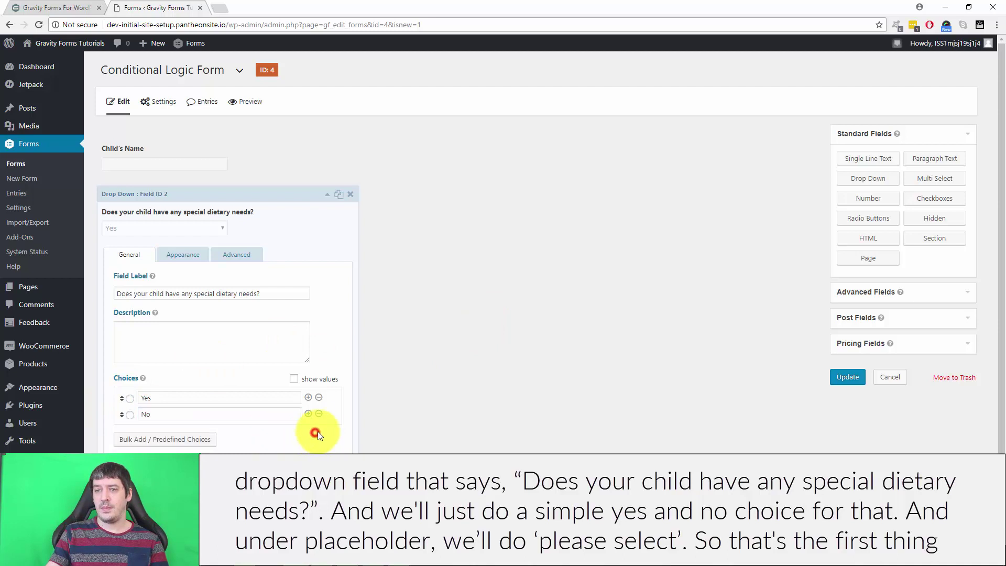
Step: Give the dropdown a 'Please Select' placeholder and save the form
left_click(183, 254)
left_click(168, 293)
type("Please Select")
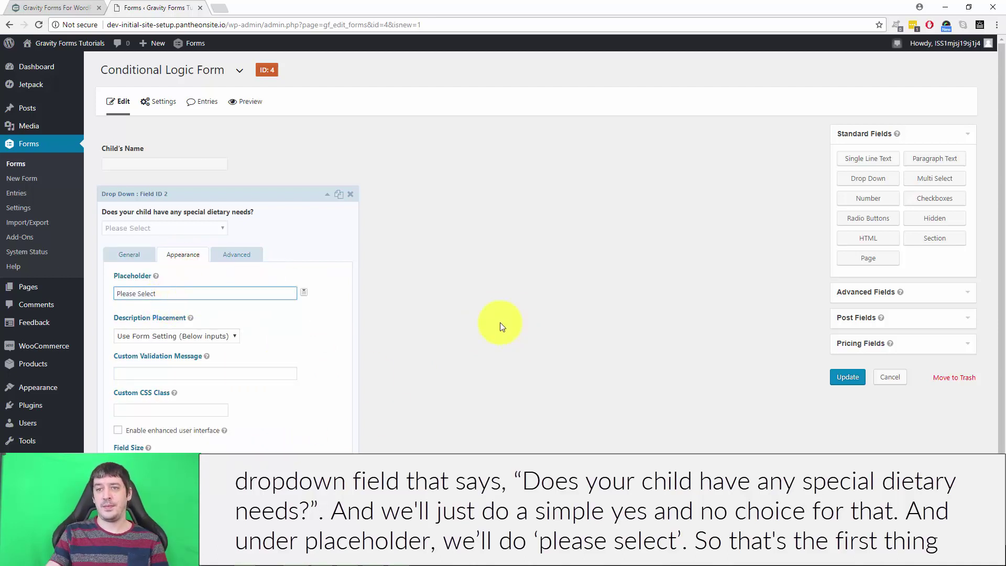
left_click(117, 256)
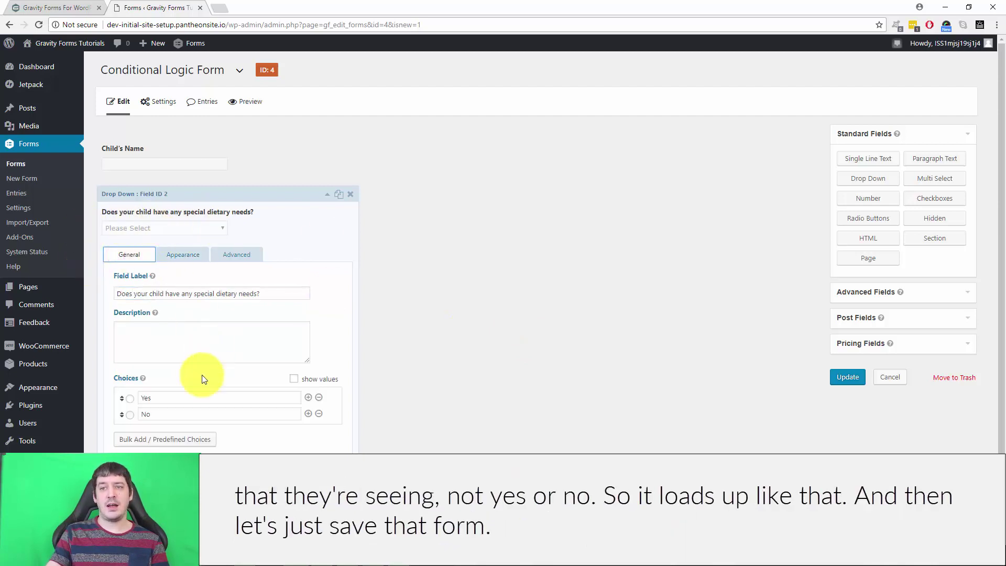
scroll(398, 312, "down", 1)
left_click(325, 143)
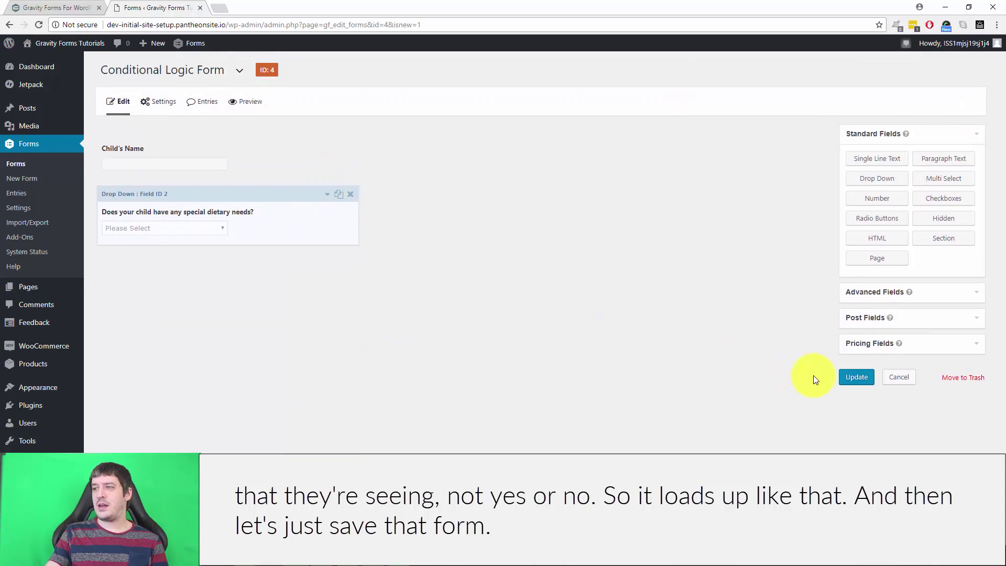
left_click(855, 376)
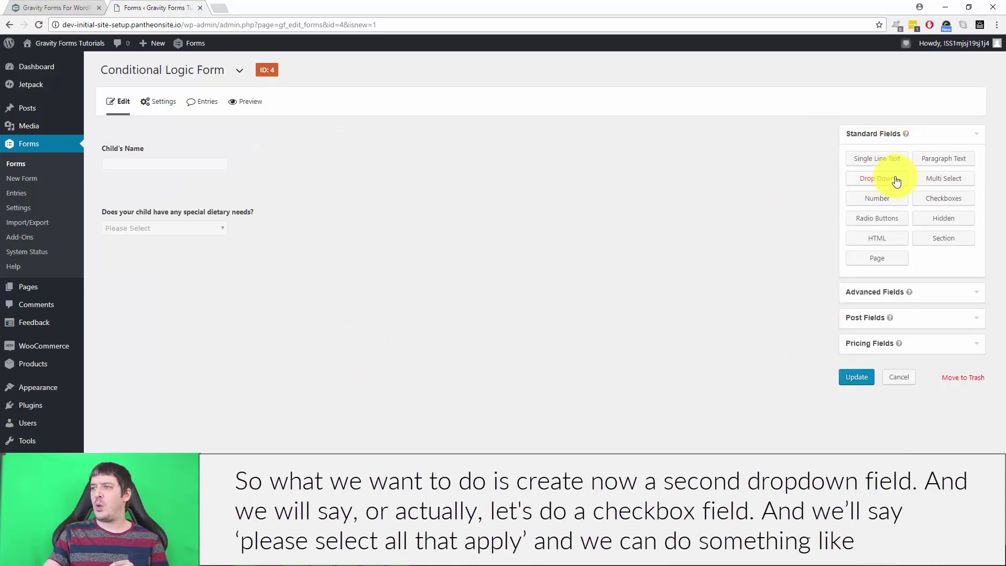
Step: Add a second dropdown, start relabelling it, then delete it
left_click(884, 180)
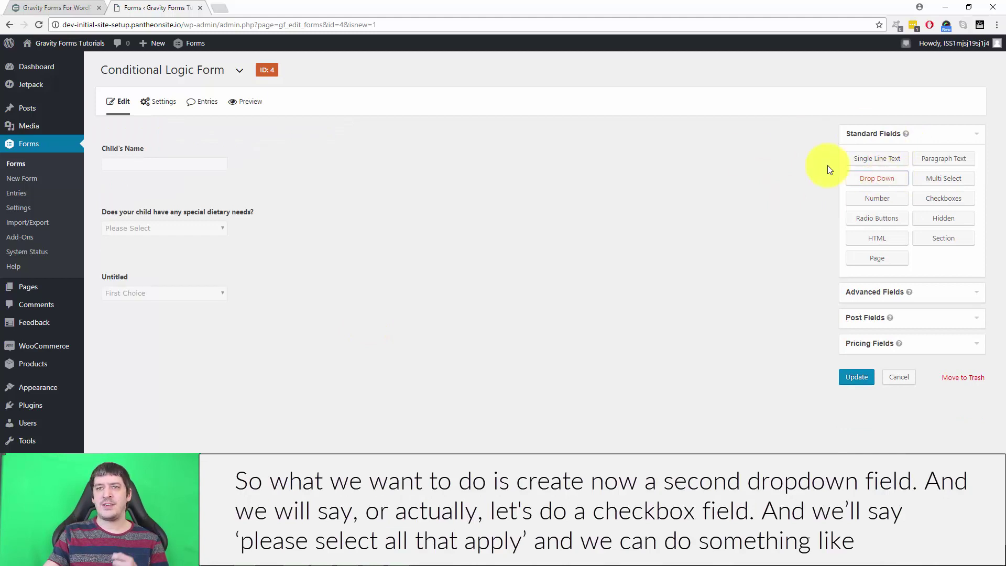
left_click(175, 291)
scroll(590, 324, "down", 3)
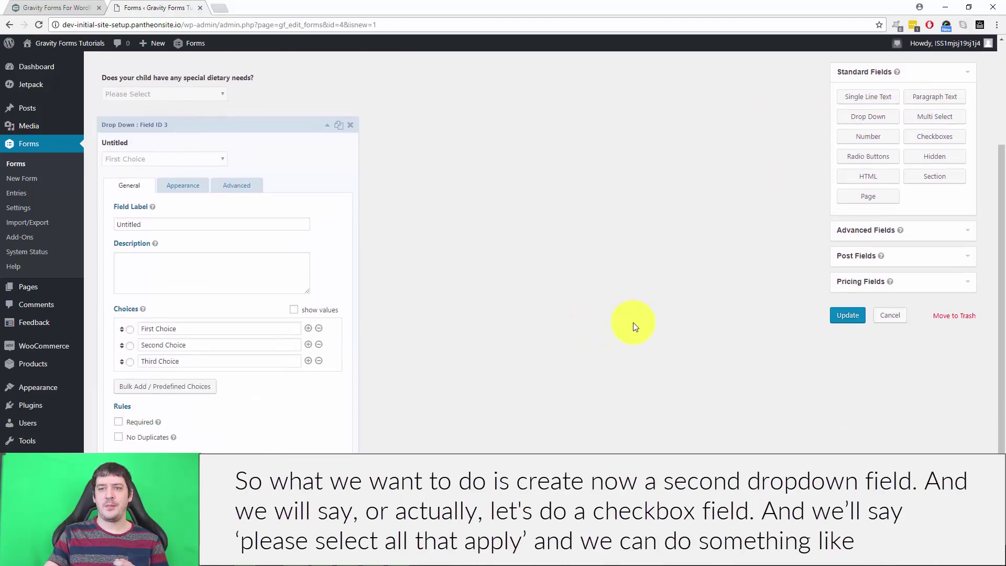
left_click_drag(185, 224, 102, 222)
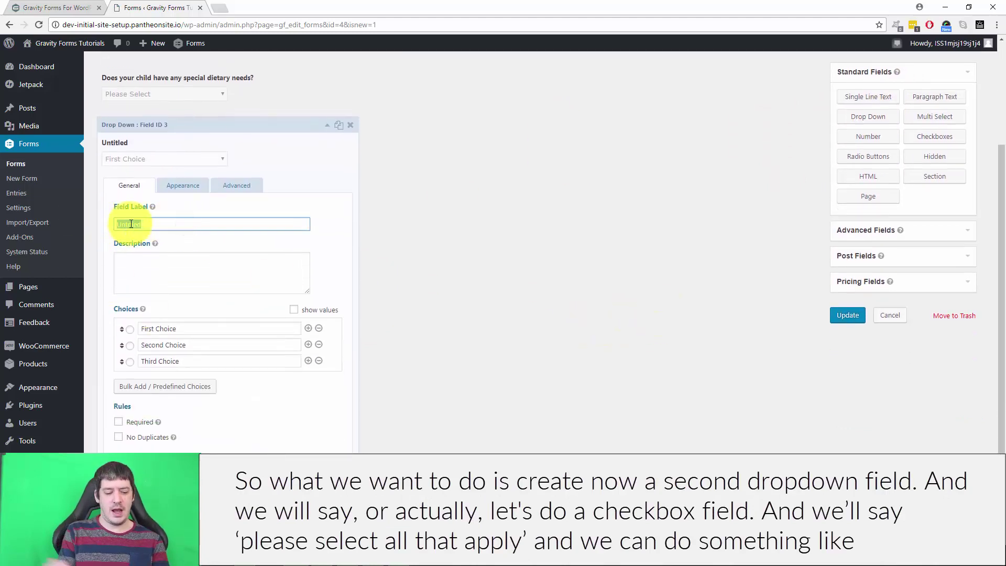
type("Plea")
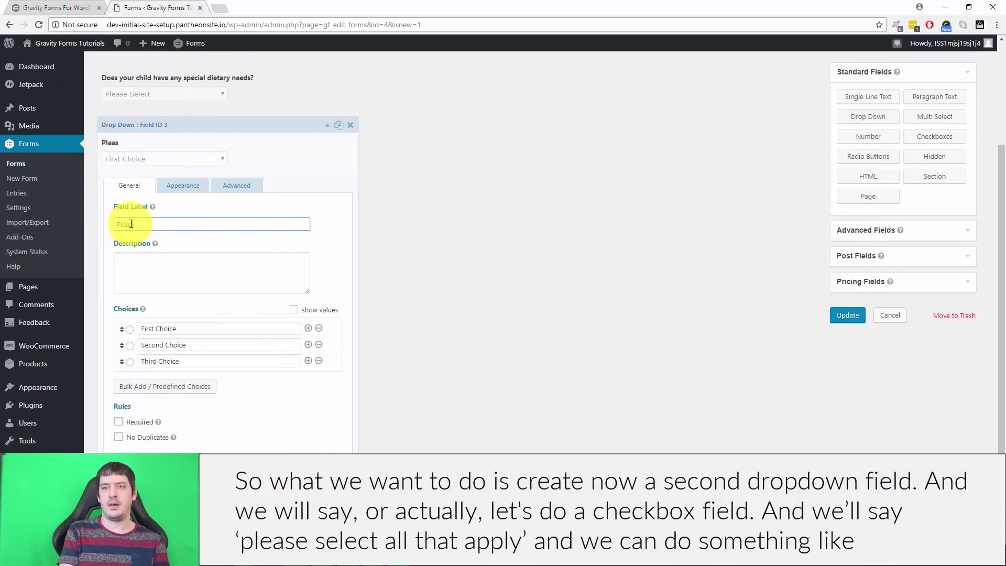
type("s")
left_click(350, 124)
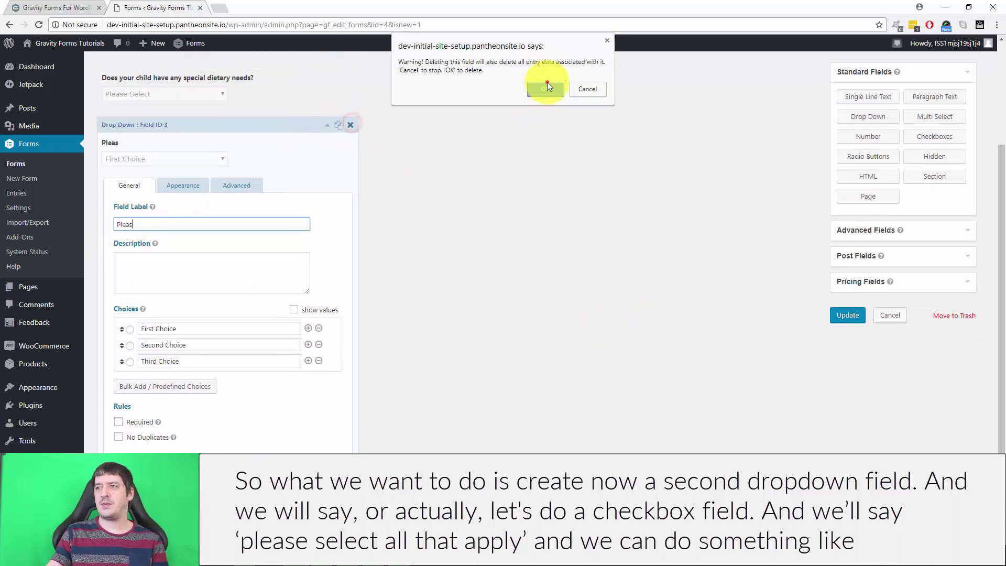
left_click(547, 88)
Step: Add a Checkboxes field labelled 'Please Select All that Apply'
left_click(943, 198)
left_click(213, 303)
scroll(210, 304, "down", 2)
left_click_drag(160, 281, 109, 281)
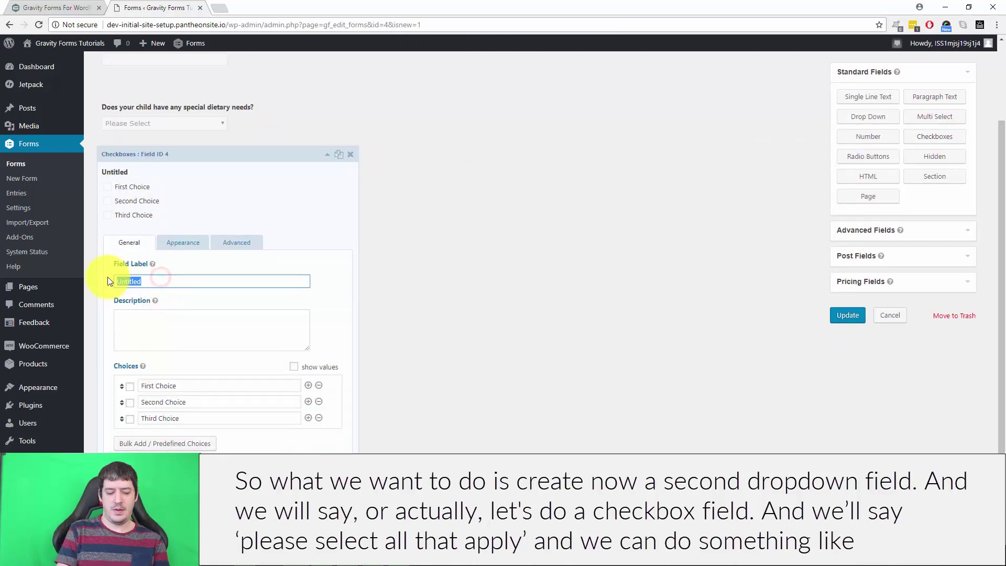
type("Please Select")
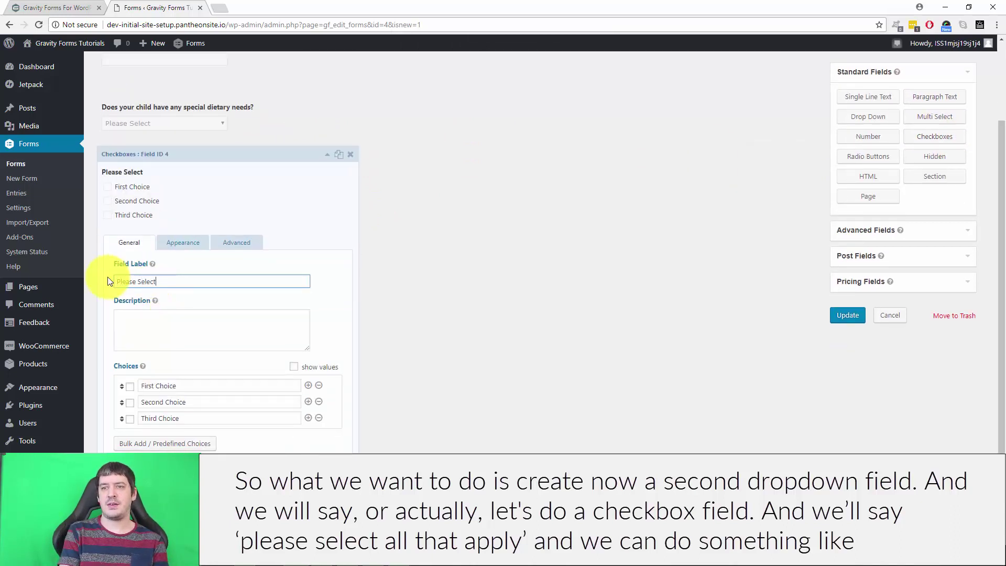
type(" All that Apply")
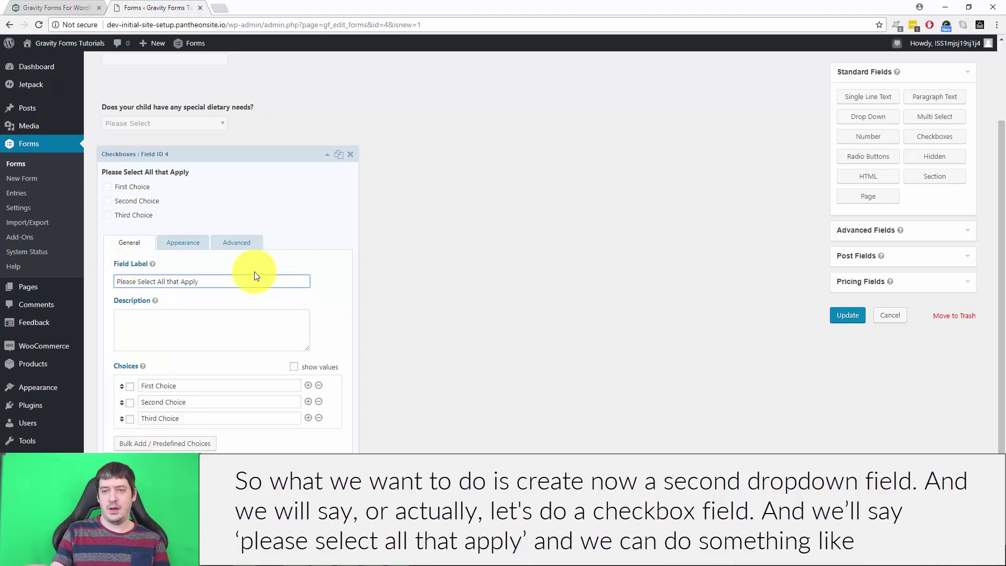
Step: Set the checkbox choices to Vegetarian, Lactose Intolerant, Vegan and Other, then save
left_click_drag(199, 389, 109, 382)
type("Vegetarian")
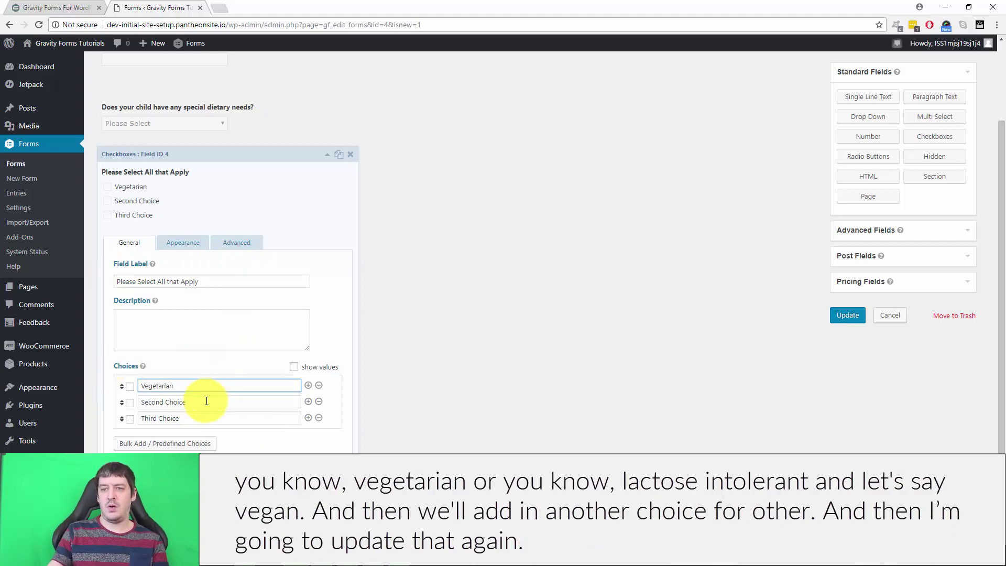
left_click_drag(203, 402, 109, 390)
type("Lactose Intolerant")
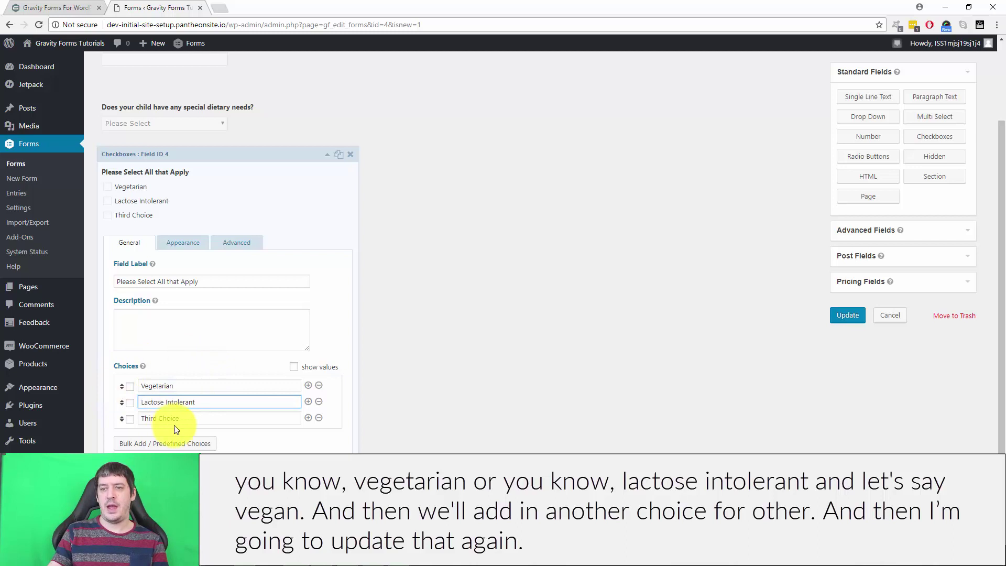
left_click_drag(202, 418, 109, 408)
type("Vegan")
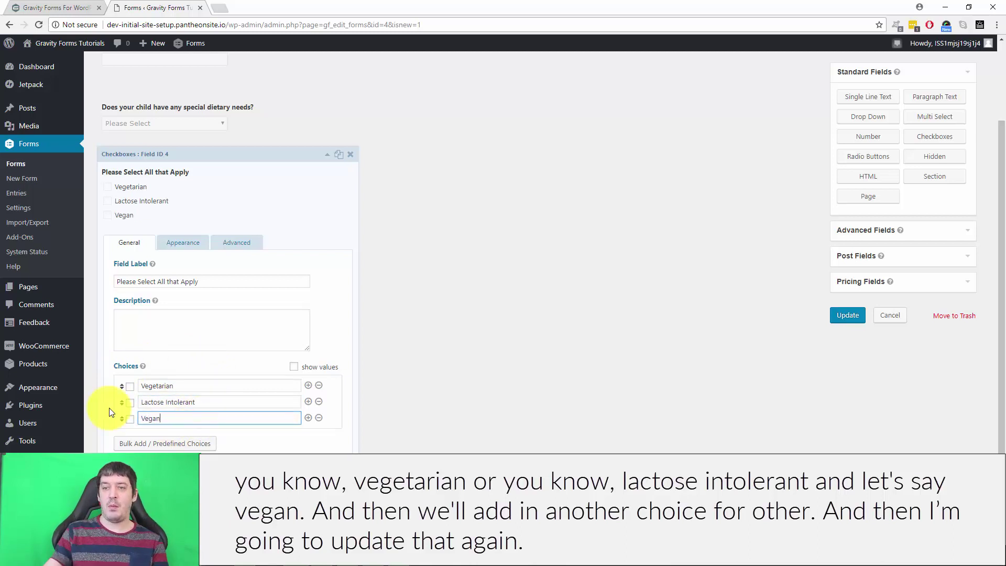
left_click(309, 418)
left_click(168, 436)
type("Other")
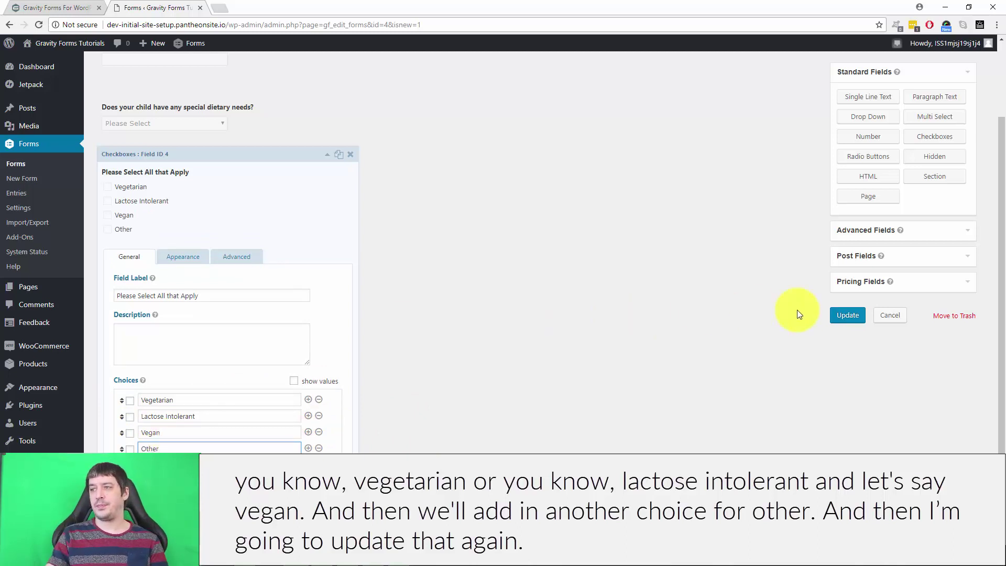
left_click(842, 314)
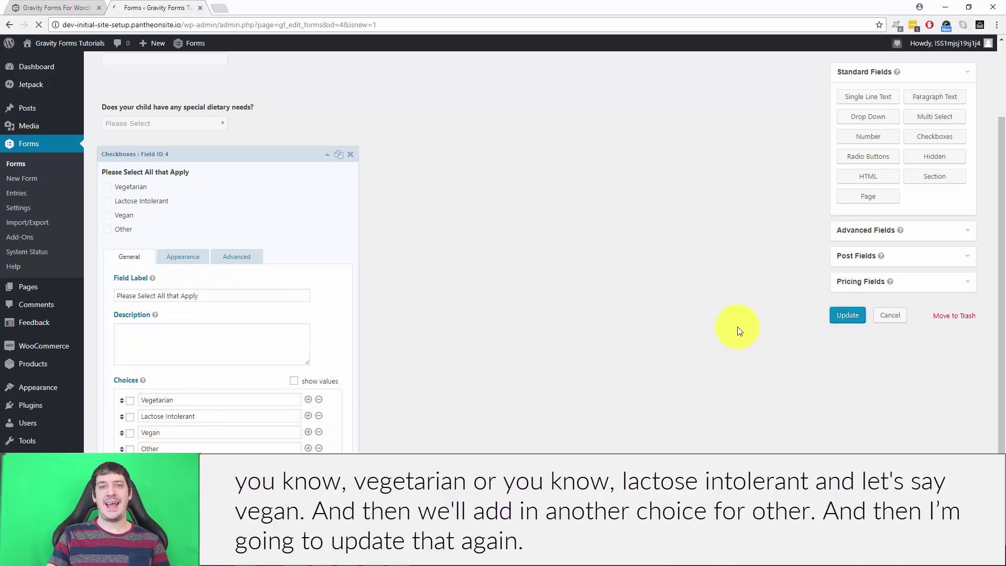
Step: Enable conditional logic on the checkboxes field, with its rule based on the dietary-needs question
left_click(218, 344)
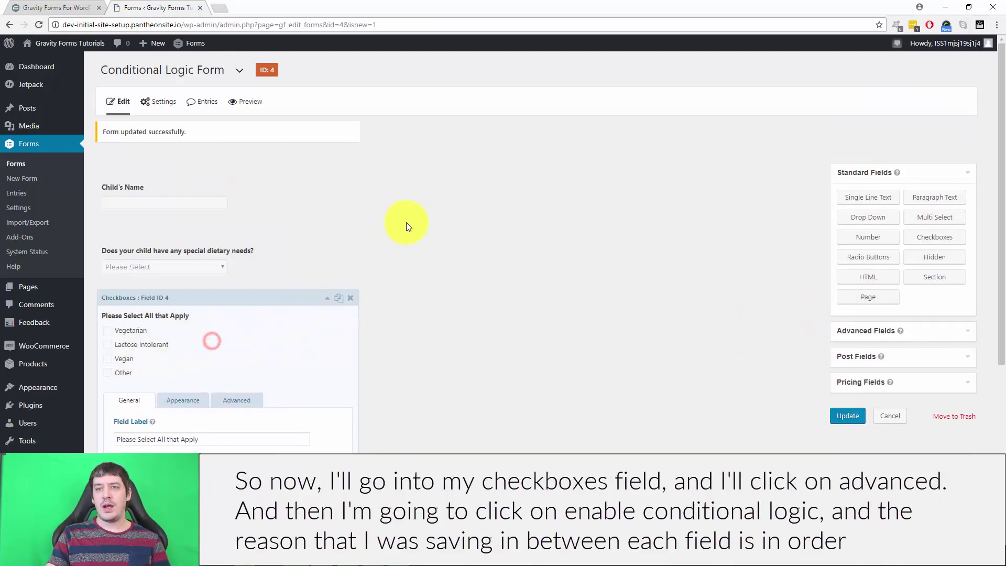
scroll(550, 299, "down", 4)
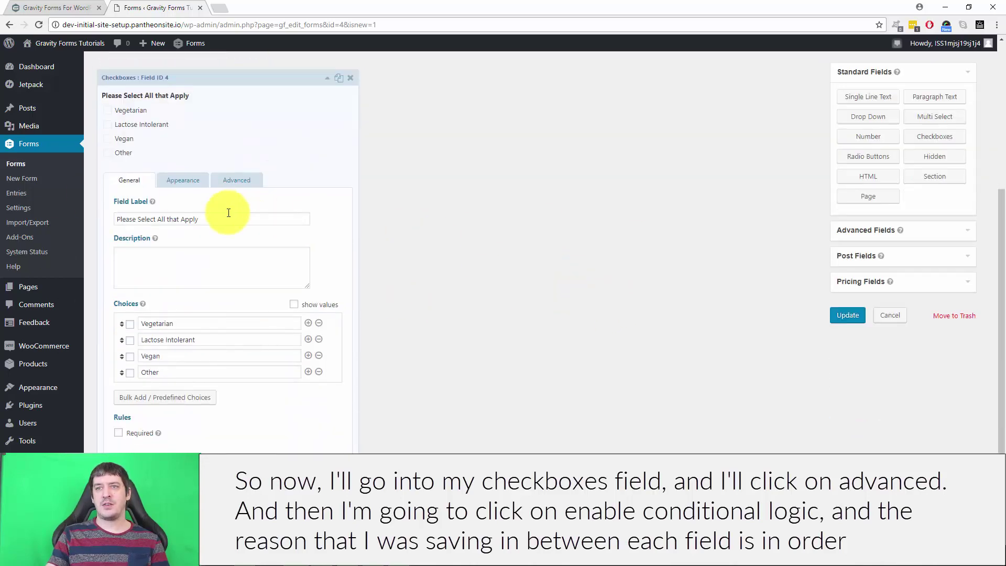
left_click(224, 181)
scroll(402, 269, "up", 3)
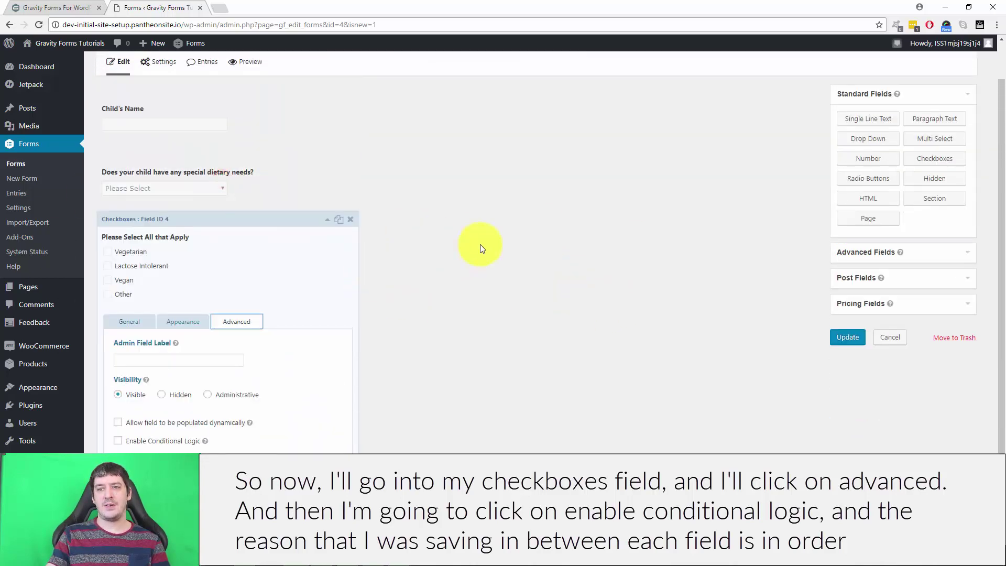
left_click(117, 440)
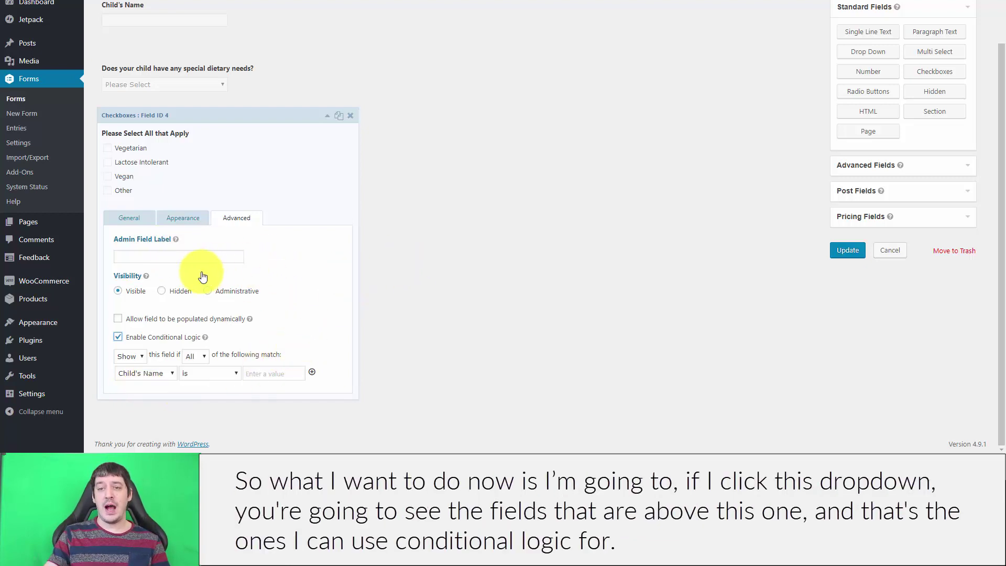
left_click(141, 373)
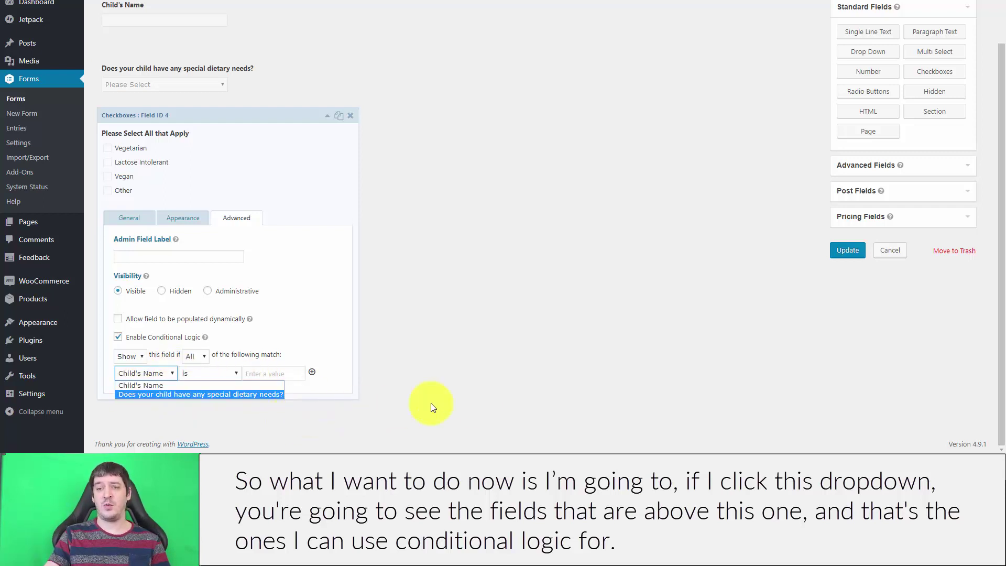
left_click(180, 394)
left_click(208, 374)
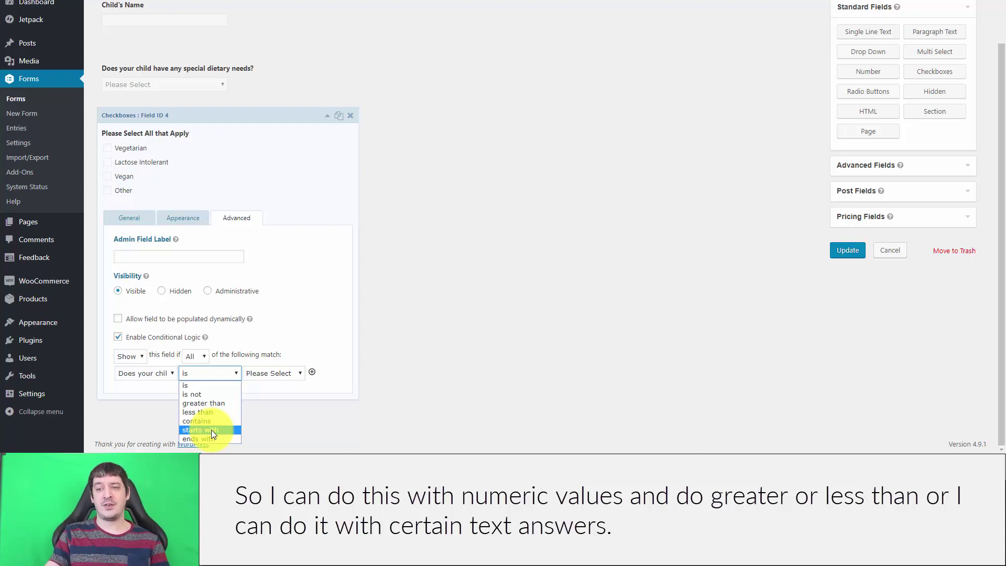
Step: Set the rule to 'is Yes', keeping Show and All matching unchanged
left_click(192, 385)
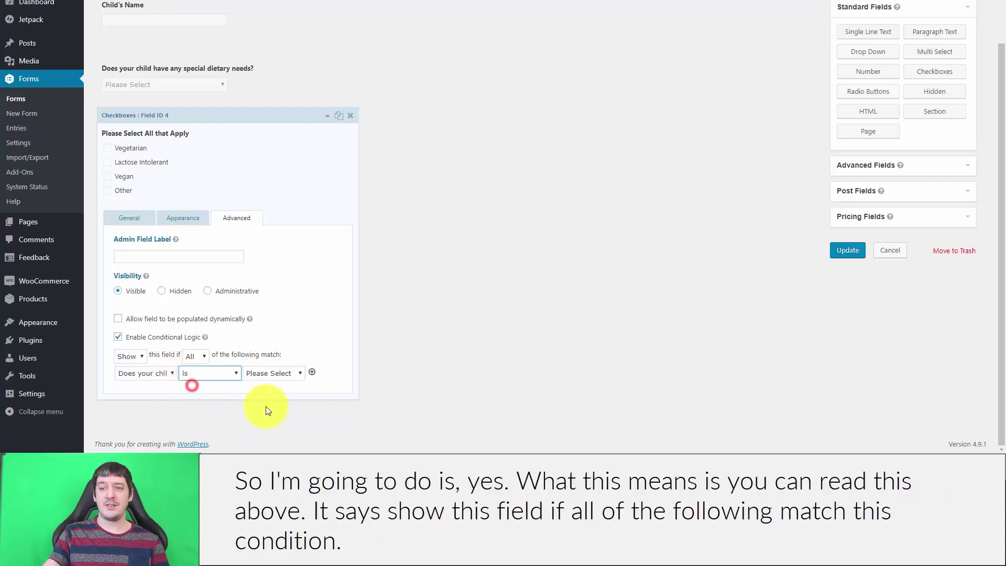
left_click(268, 375)
left_click(264, 393)
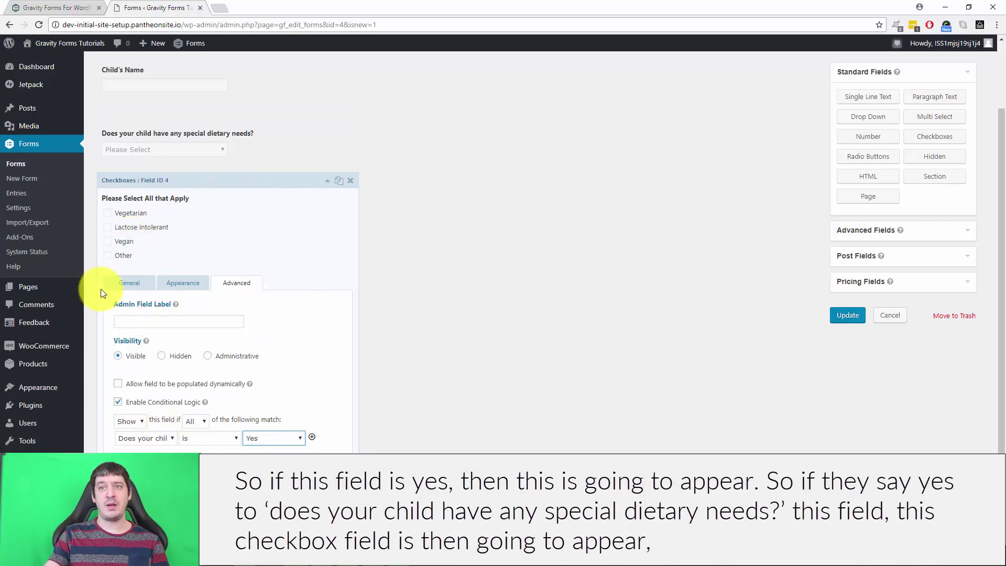
mouse_move(225, 118)
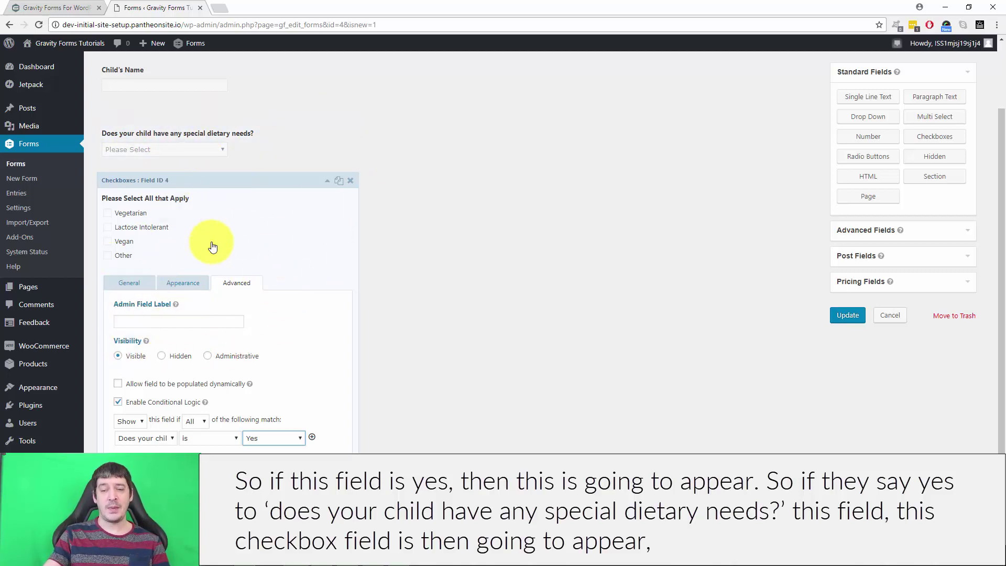
left_click(131, 422)
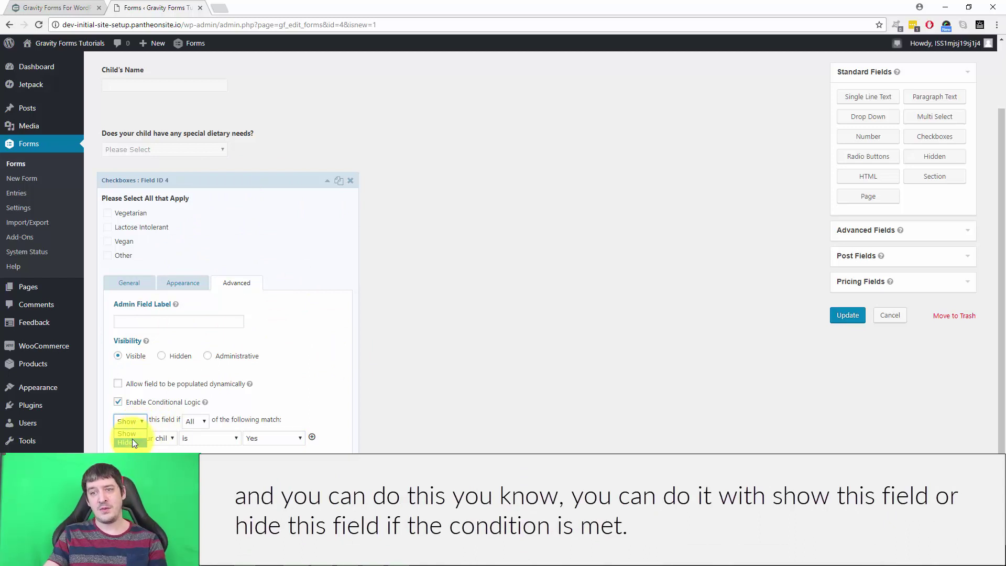
left_click(284, 389)
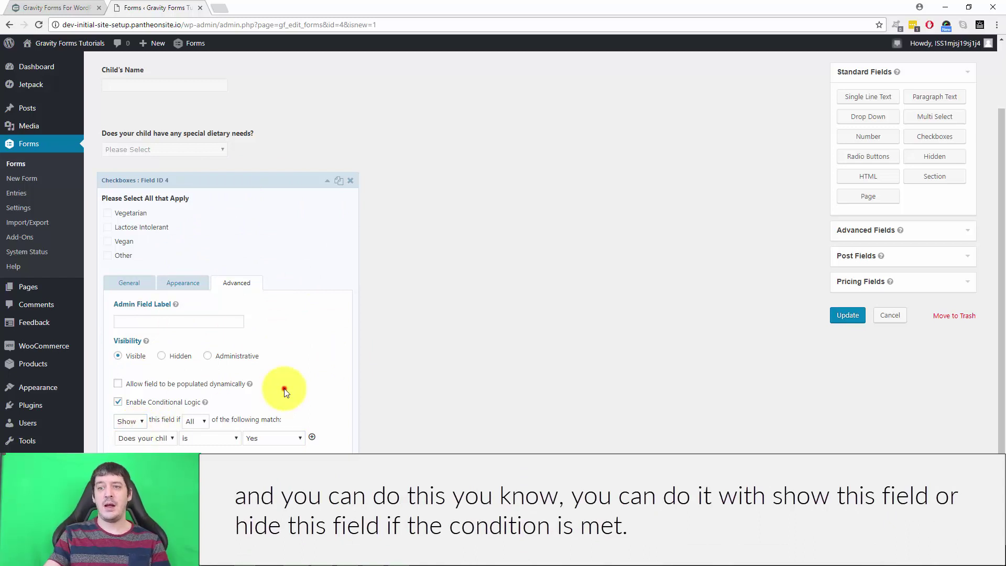
left_click(197, 421)
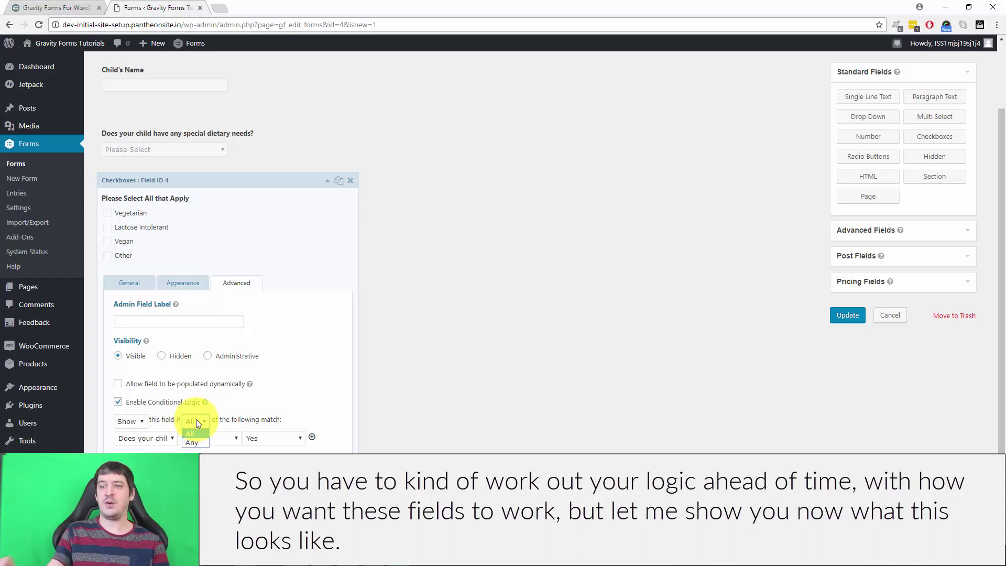
Step: Save the form and start a new page titled 'Conditional Logic Form'
left_click(473, 400)
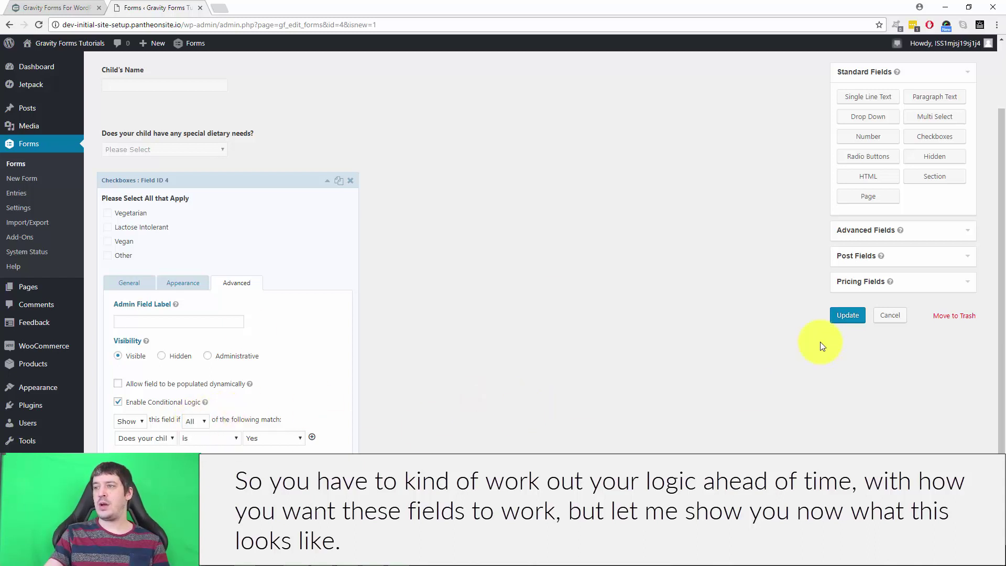
left_click(837, 315)
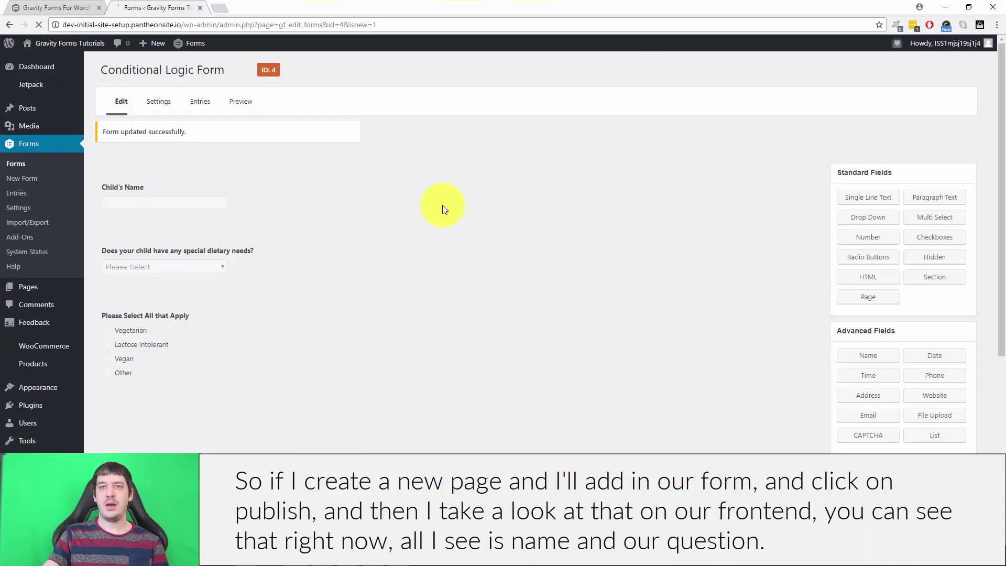
left_click(20, 286)
left_click(149, 70)
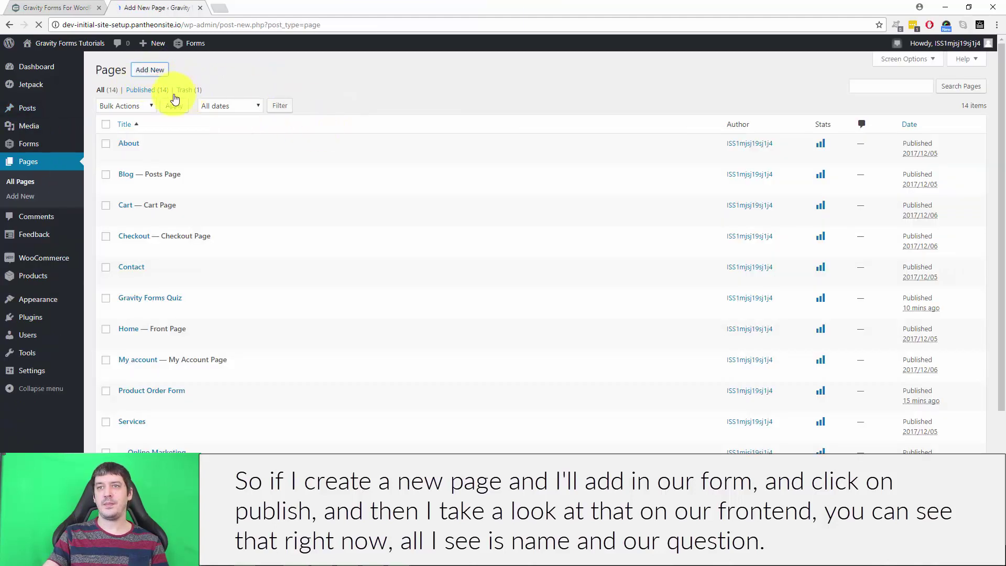
left_click(203, 93)
type("Conditional Logic Form")
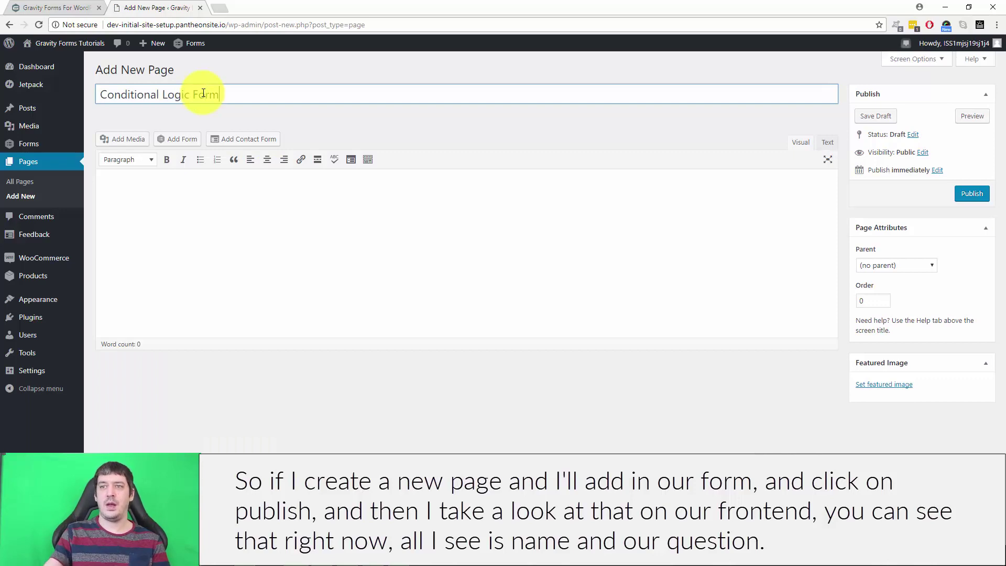
Step: Embed Conditional Logic Form in the page, publish it, and bring up the permalink's options
left_click(184, 140)
left_click(370, 143)
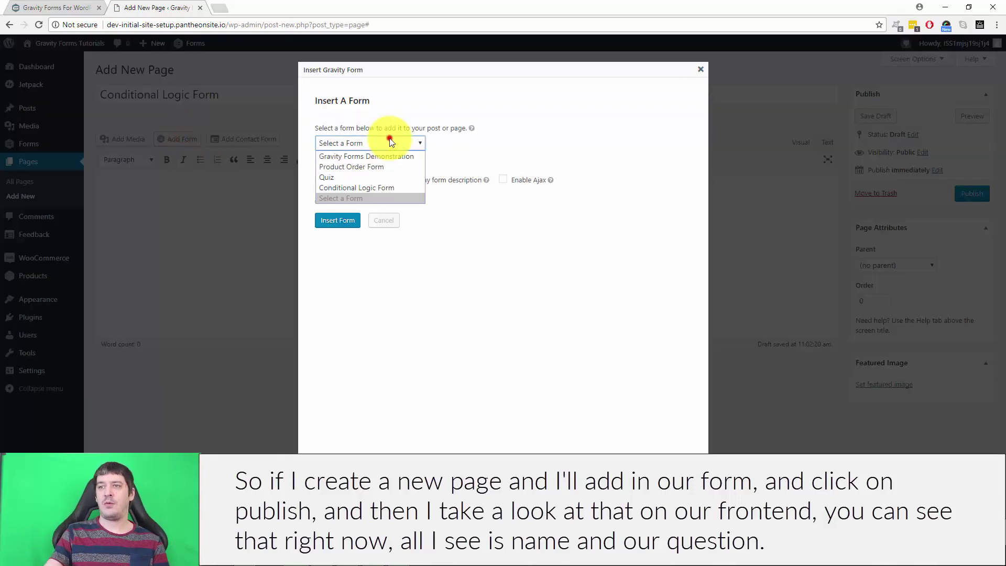
left_click(385, 187)
left_click(336, 219)
left_click(972, 194)
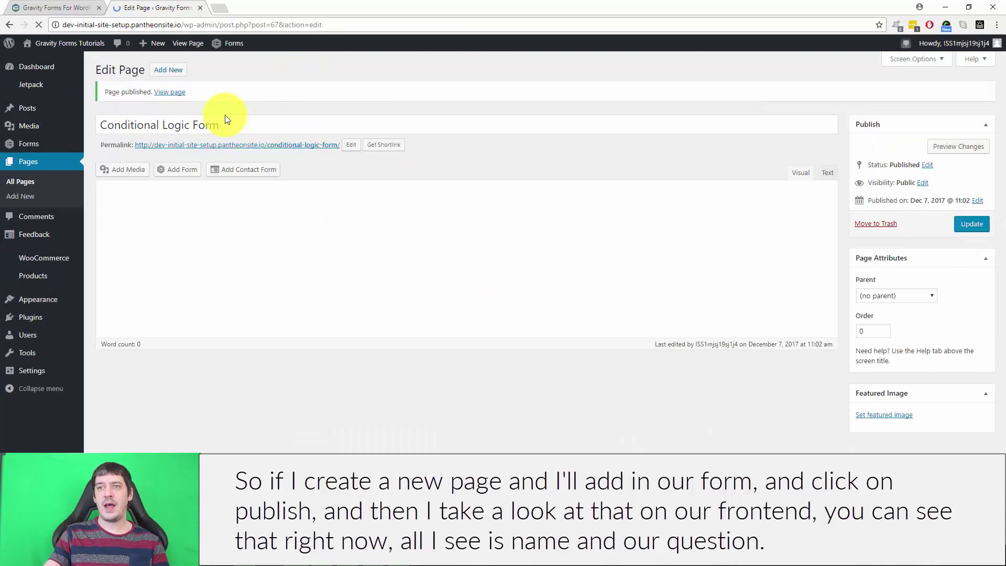
right_click(226, 149)
Step: View the published page in a new tab and answer Yes to reveal the dietary checkboxes
left_click(265, 155)
left_click(244, 8)
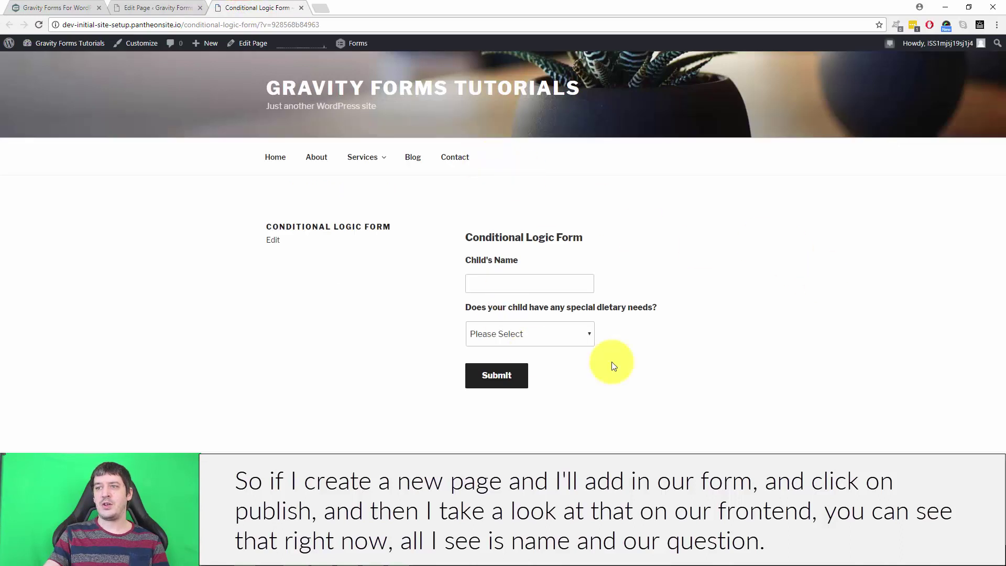
left_click(494, 285)
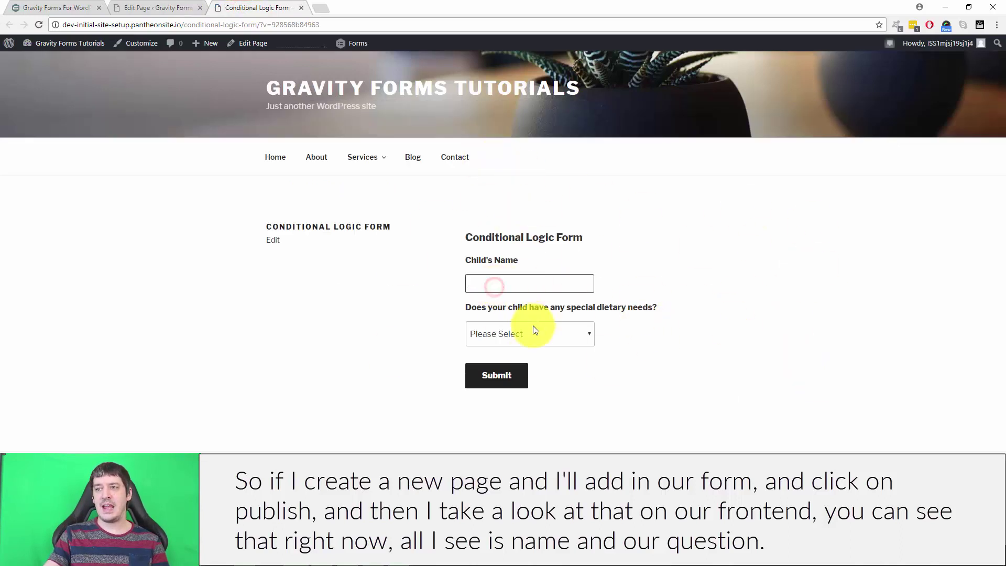
left_click(545, 332)
left_click(540, 363)
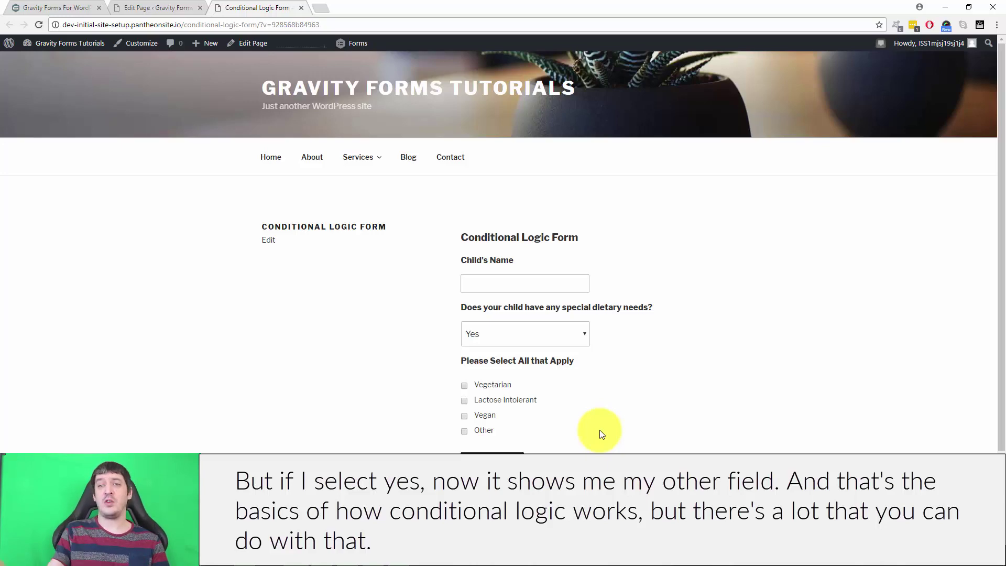
Step: Reopen Conditional Logic Form in the editor and add a Paragraph Text field
left_click(144, 8)
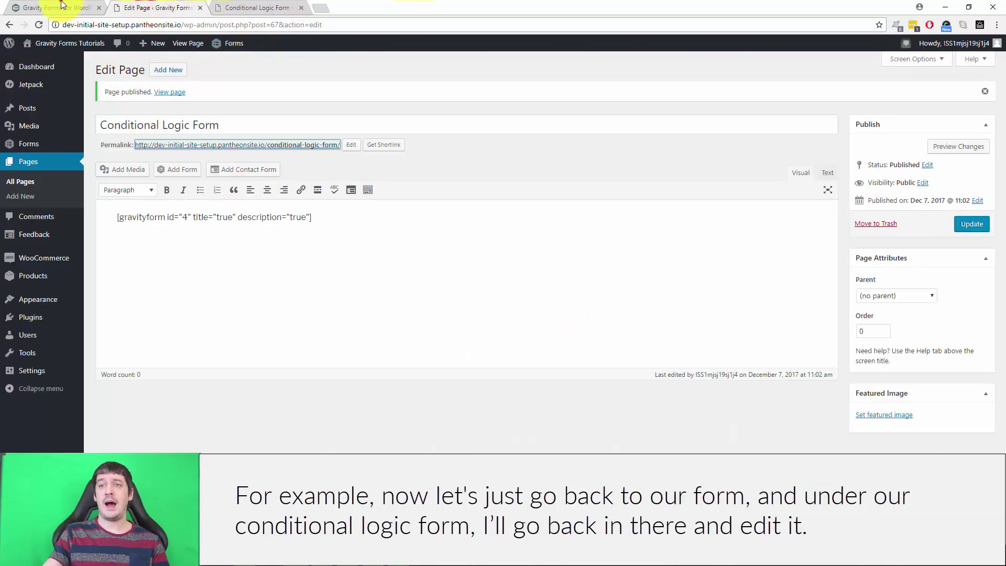
left_click(61, 5)
left_click(154, 7)
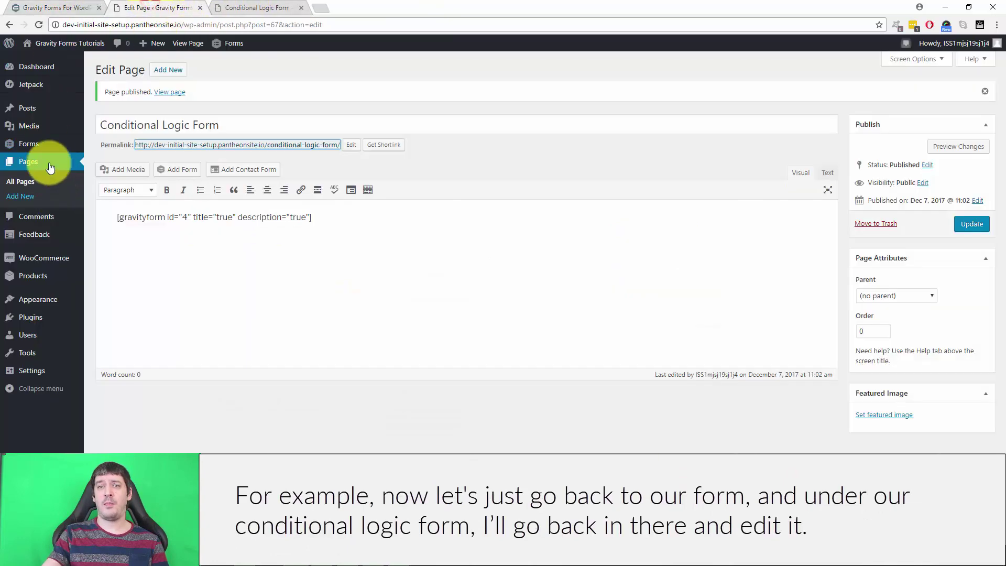
left_click(32, 143)
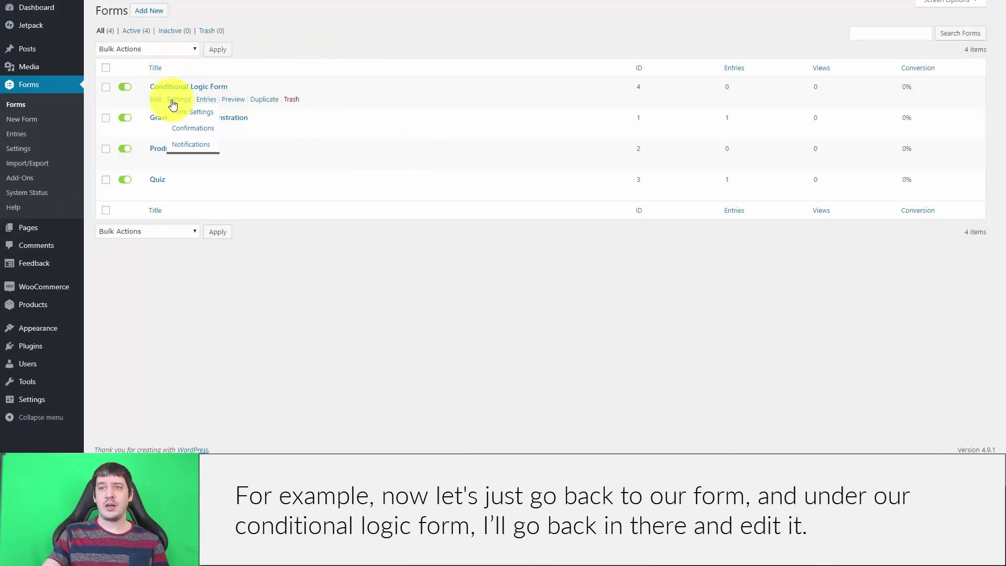
left_click(160, 99)
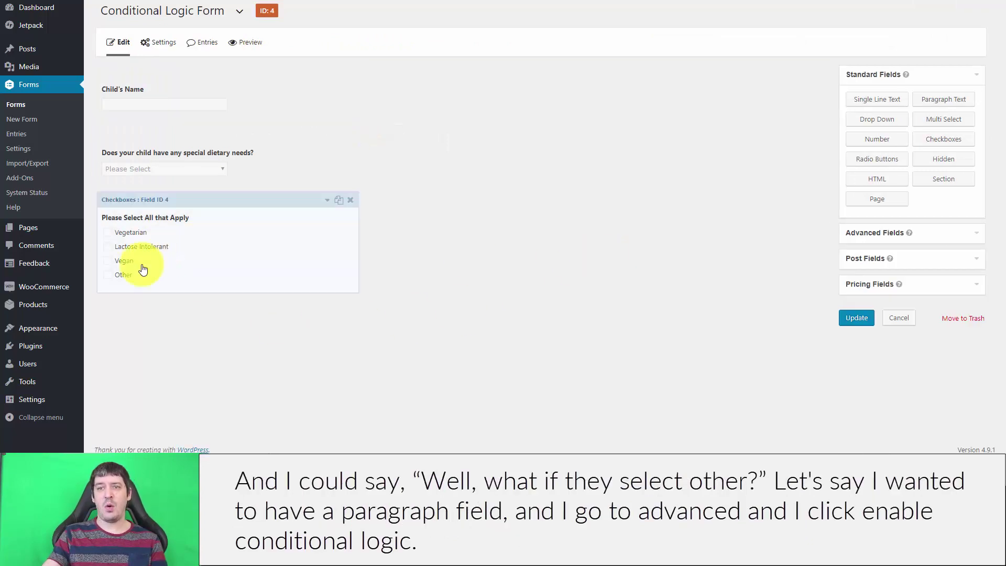
left_click(948, 100)
left_click(143, 338)
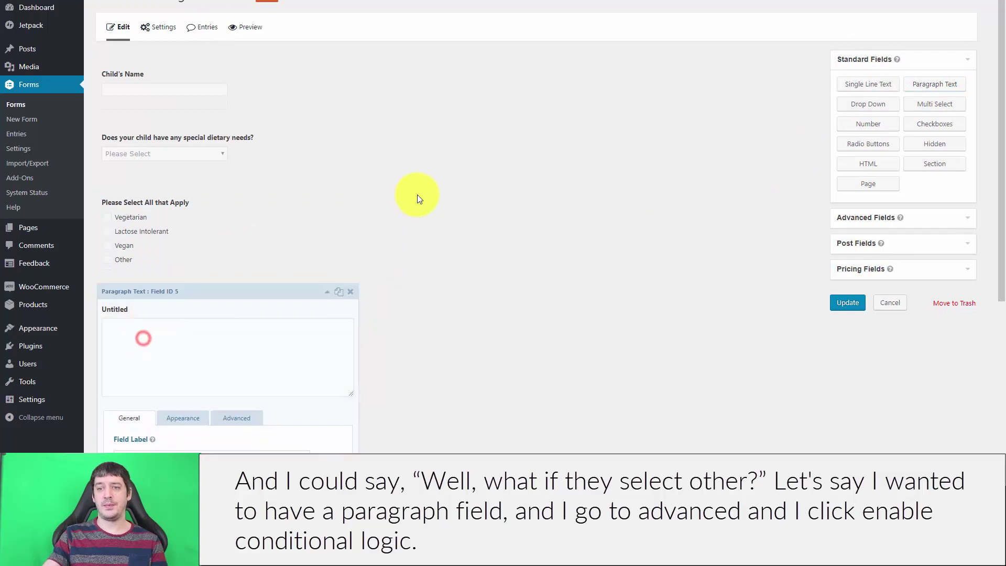
Step: Show the paragraph field only when 'Please Select All that Apply' is Other
scroll(471, 210, "down", 4)
left_click(239, 191)
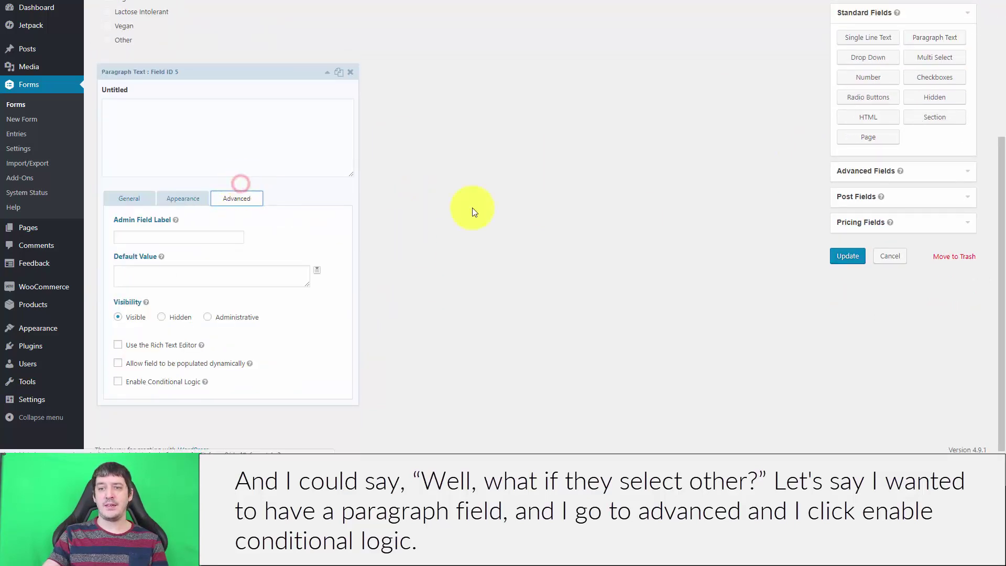
left_click(118, 381)
scroll(487, 262, "down", 1)
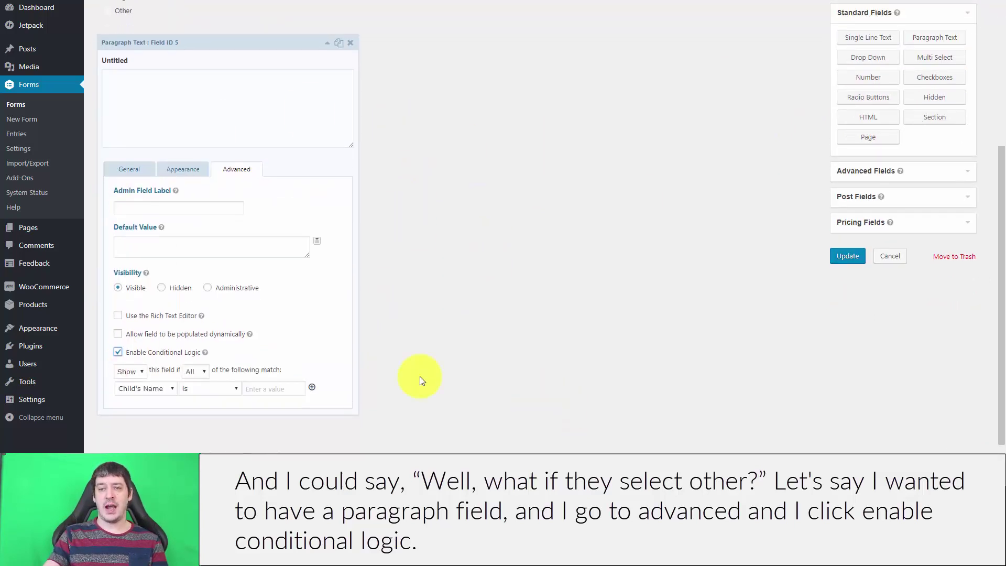
left_click(160, 388)
left_click(240, 411)
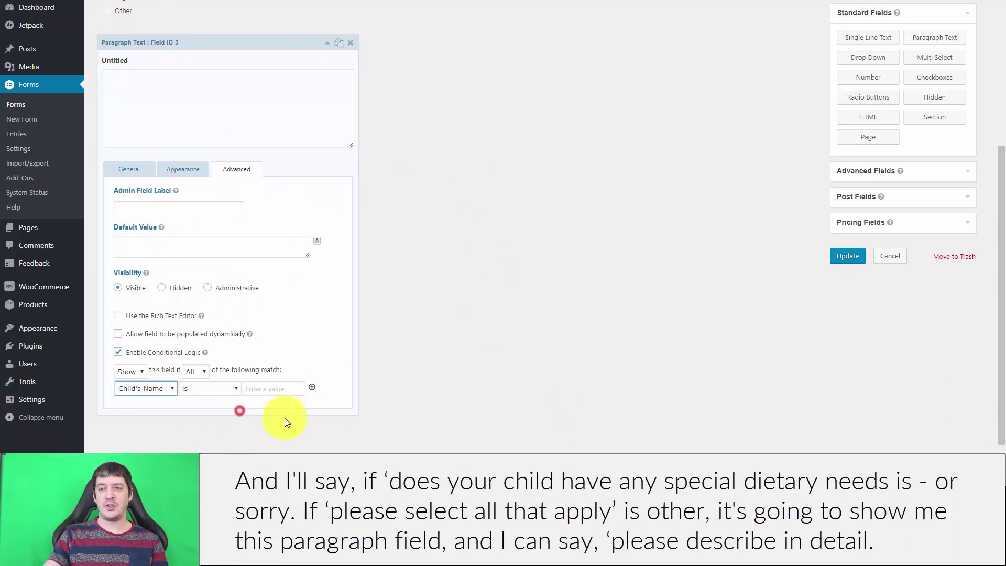
left_click(261, 389)
left_click(167, 389)
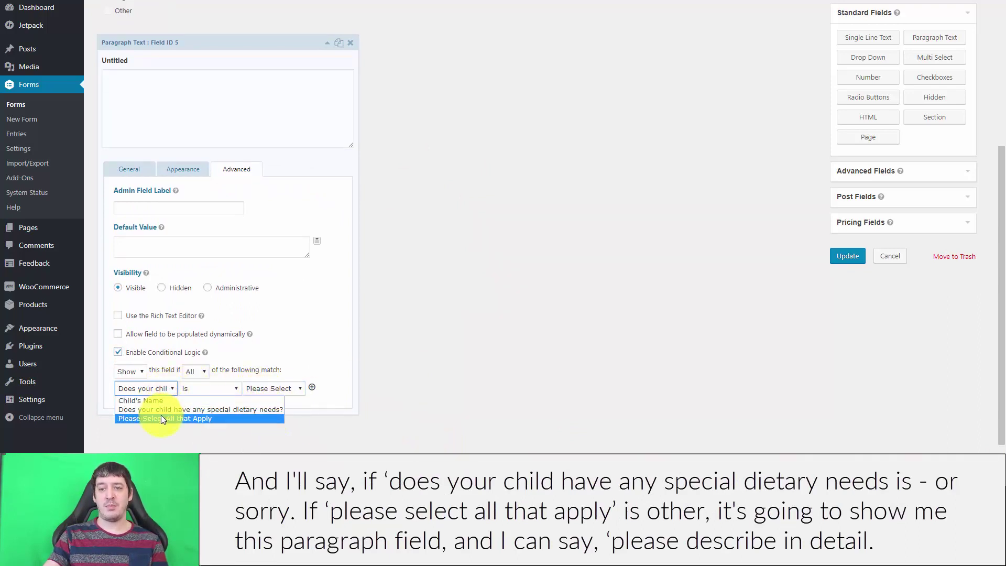
left_click(162, 415)
left_click(258, 390)
left_click(268, 427)
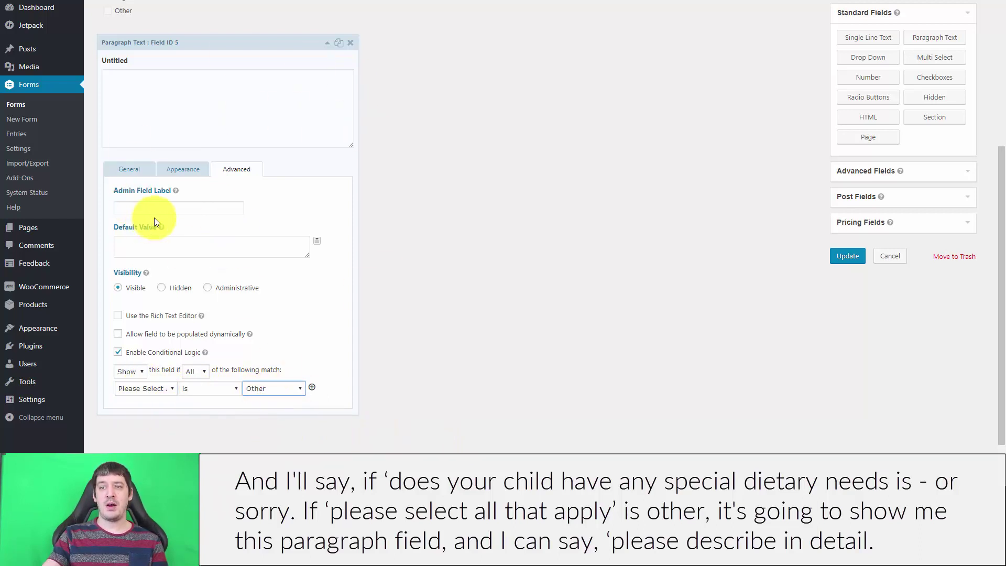
Step: Label the paragraph field 'Please describe in detail'
left_click(135, 172)
double_click(142, 225)
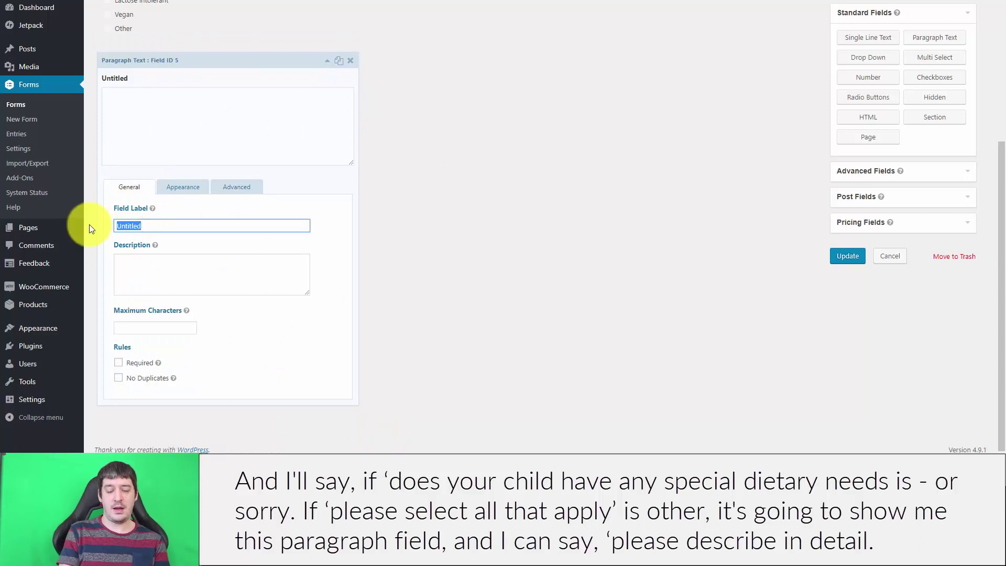
type("Please describe in detail")
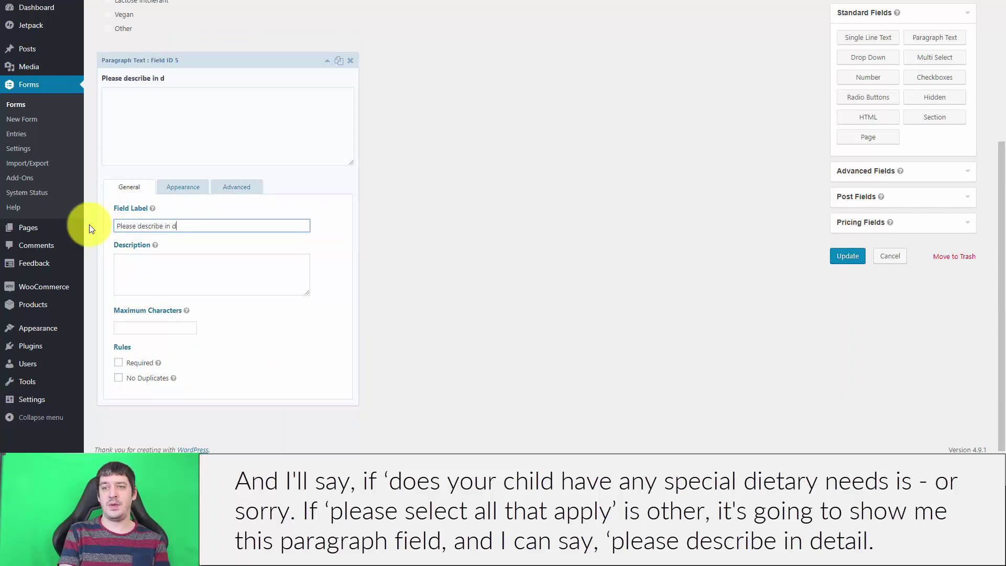
Step: Save the form, reload the live page, answer Yes and tick Other to reveal the detail box
left_click(845, 257)
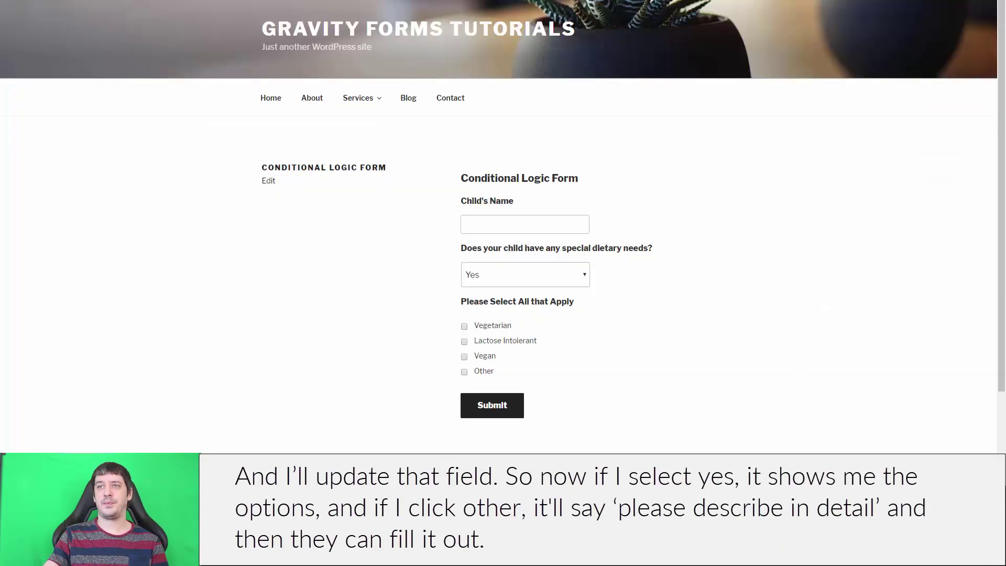
key("F5")
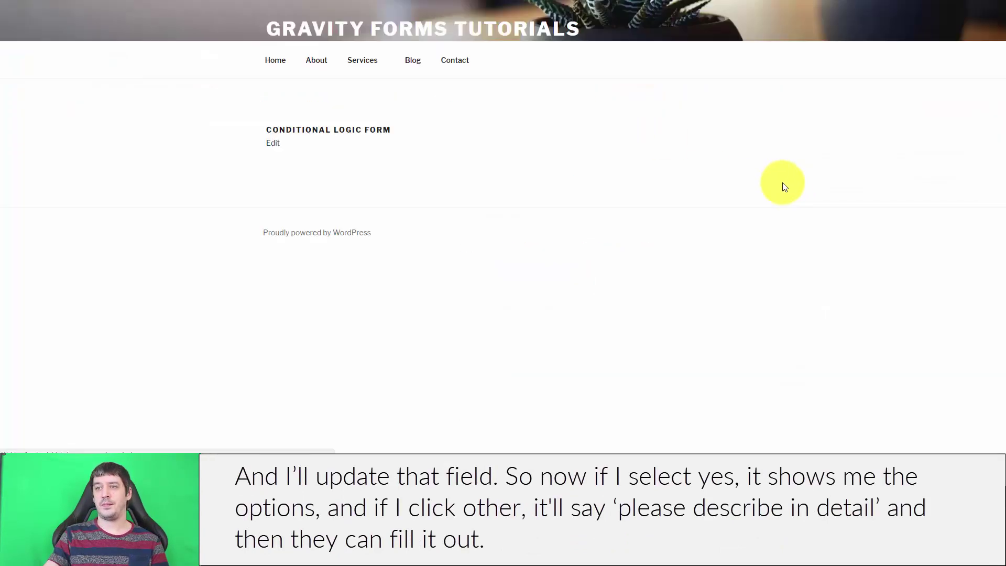
left_click(521, 272)
left_click(521, 303)
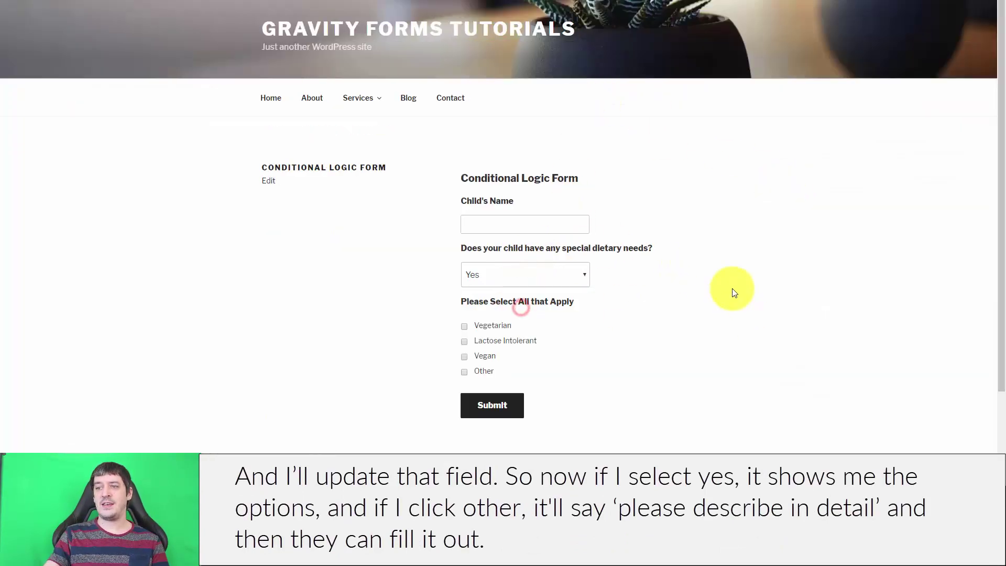
scroll(441, 316, "down", 1)
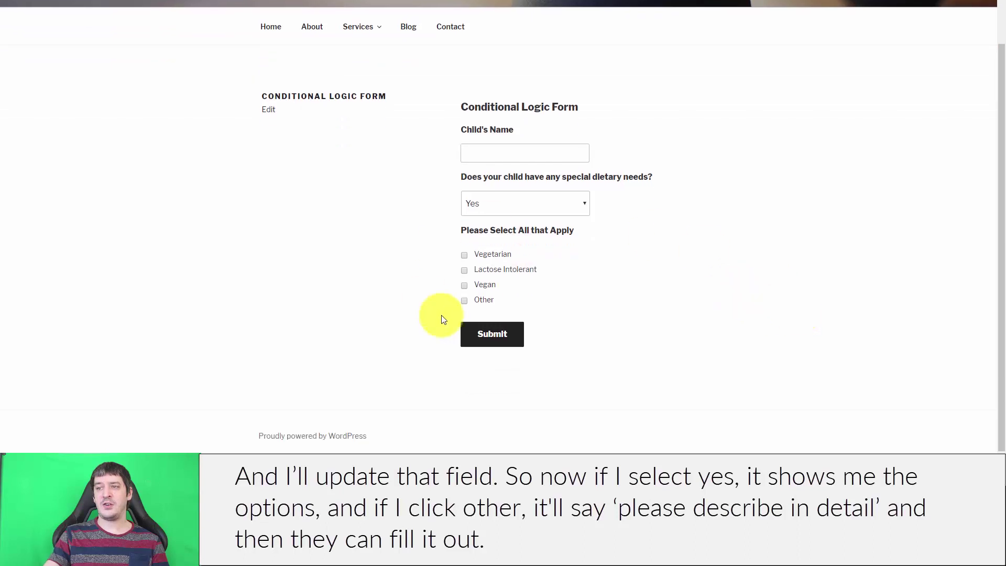
left_click(465, 300)
left_click(544, 382)
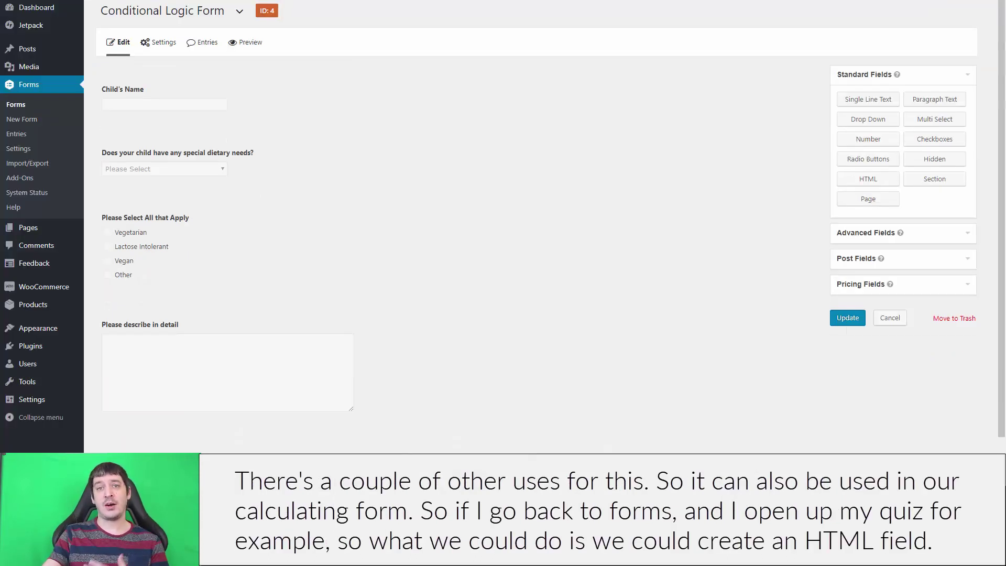
Step: Add an HTML field to the Quiz labelled 'Congratulations!' containing 'You got a perfect score!'
left_click(30, 105)
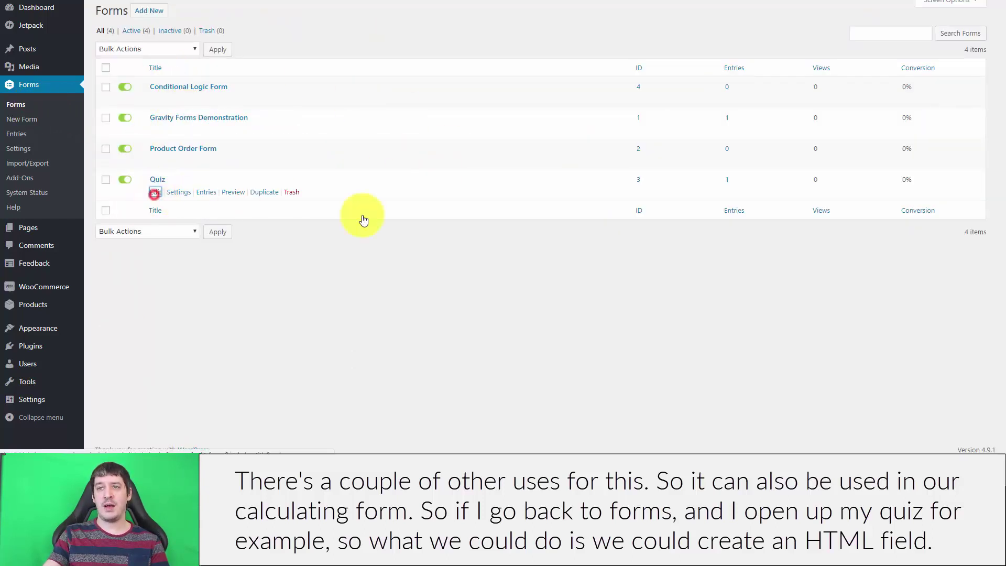
left_click(155, 192)
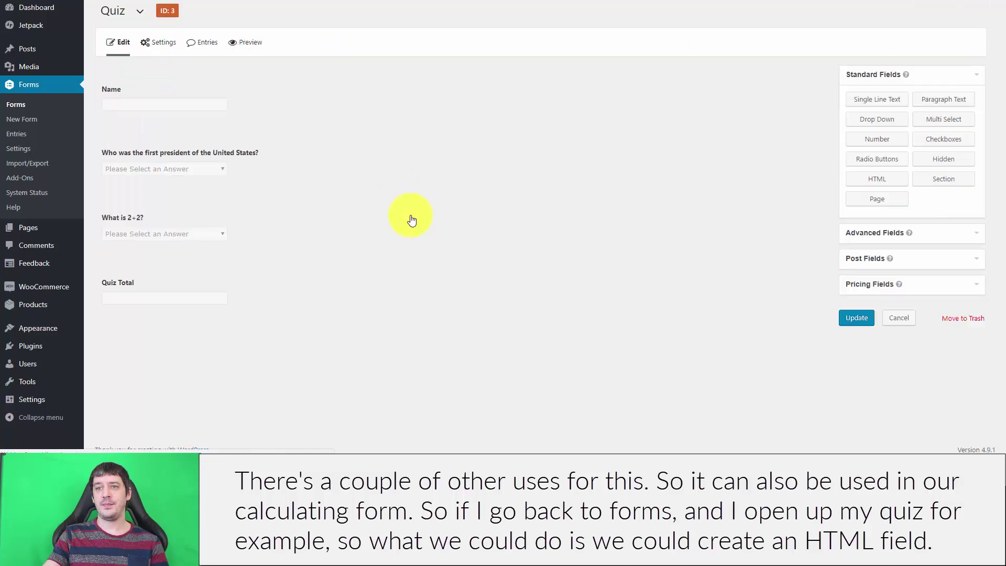
left_click(884, 184)
left_click(177, 367)
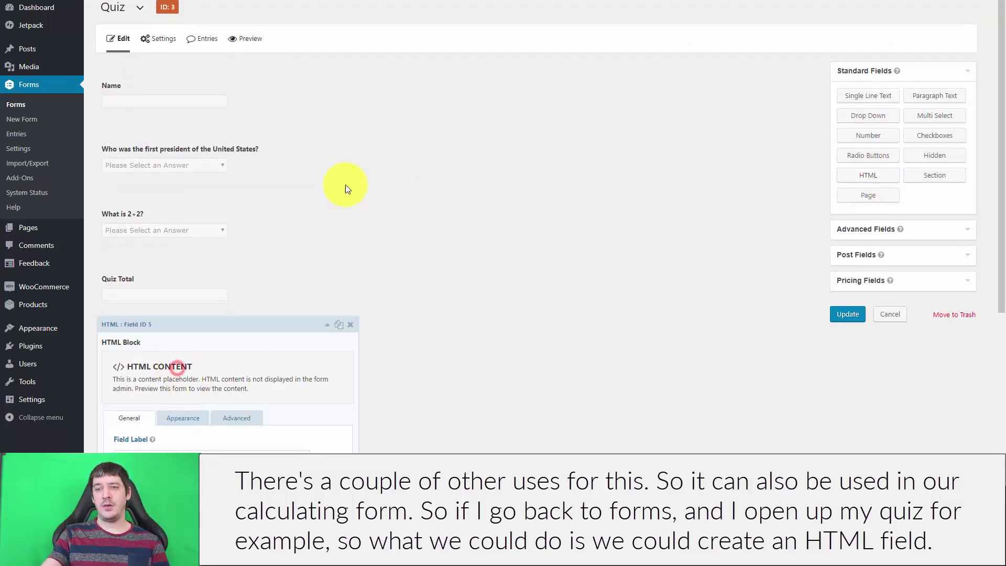
scroll(345, 186, "down", 4)
triple_click(168, 254)
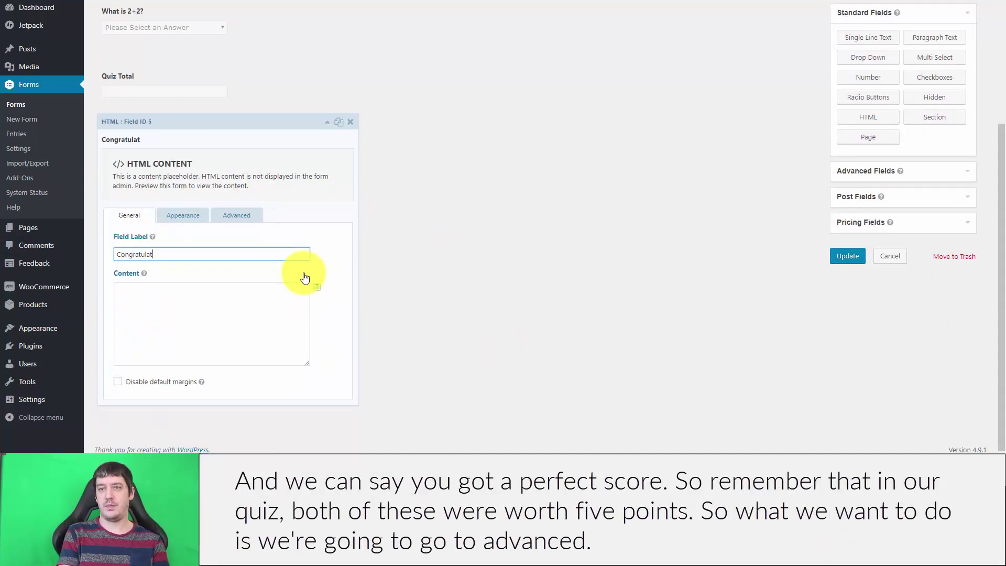
left_click(168, 313)
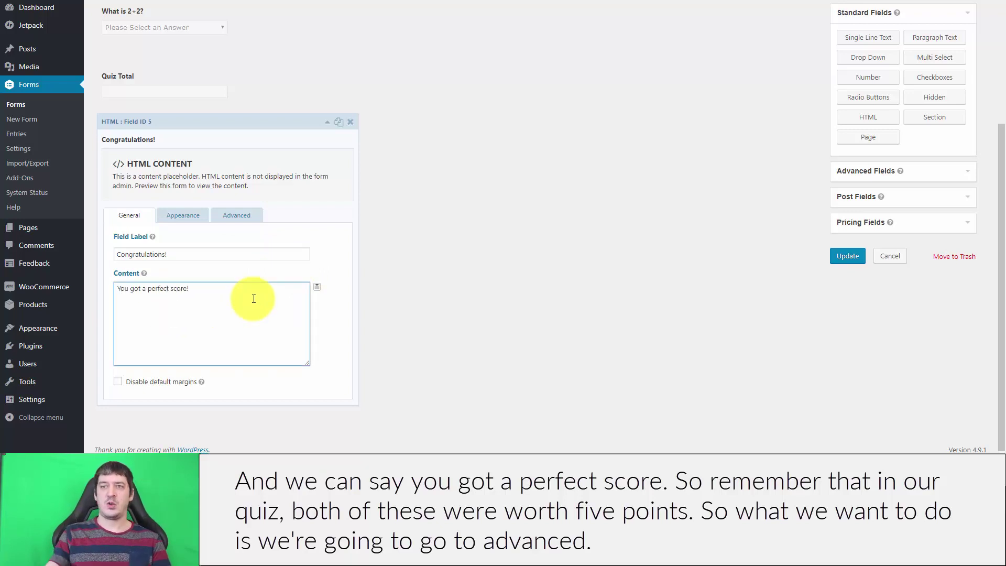
scroll(173, 196, "up", 2)
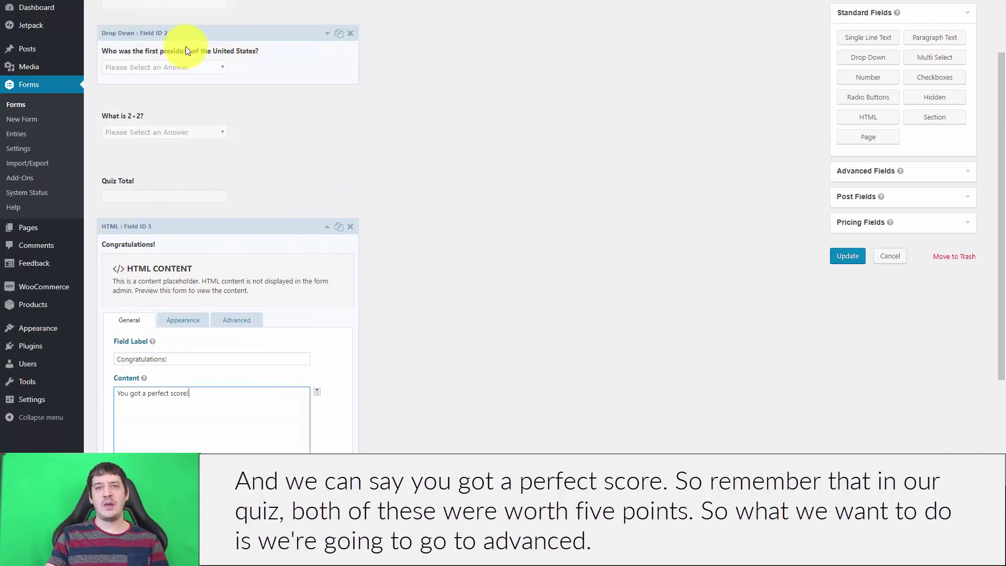
scroll(263, 122, "down", 2)
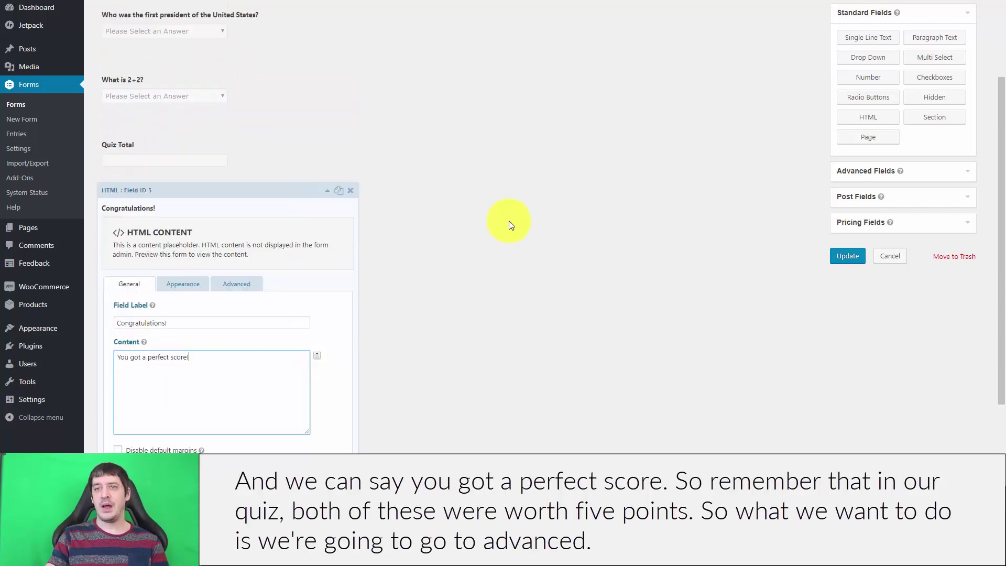
Step: Add a conditional logic rule to the Congratulations! block: show only when Quiz Total is 10
left_click(236, 216)
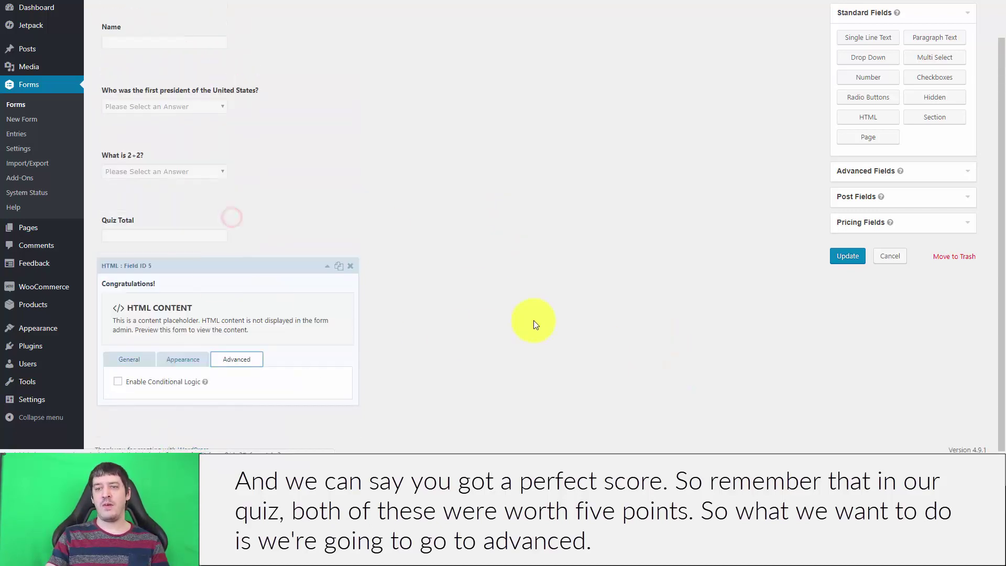
left_click(118, 382)
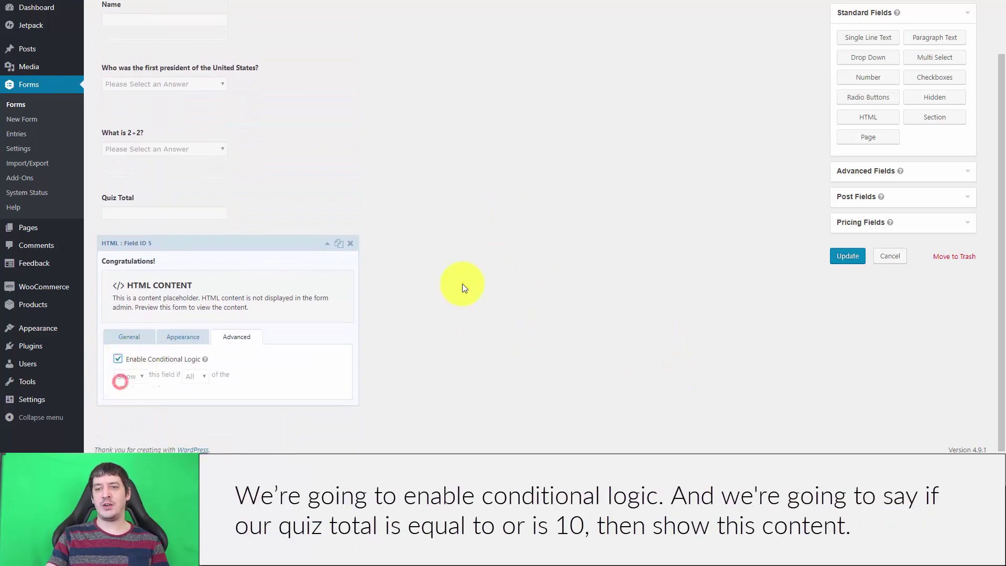
left_click(146, 379)
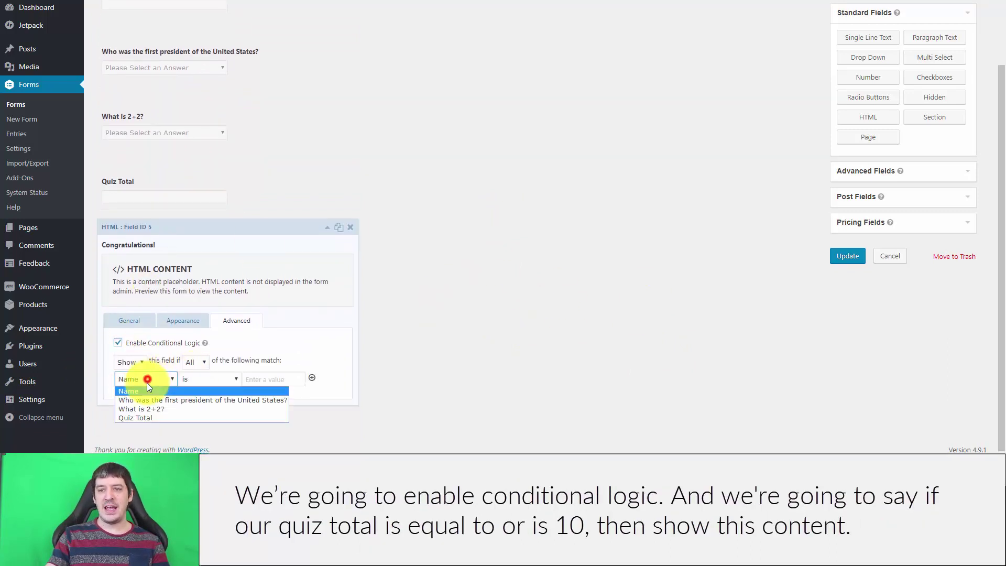
left_click(149, 419)
left_click(221, 380)
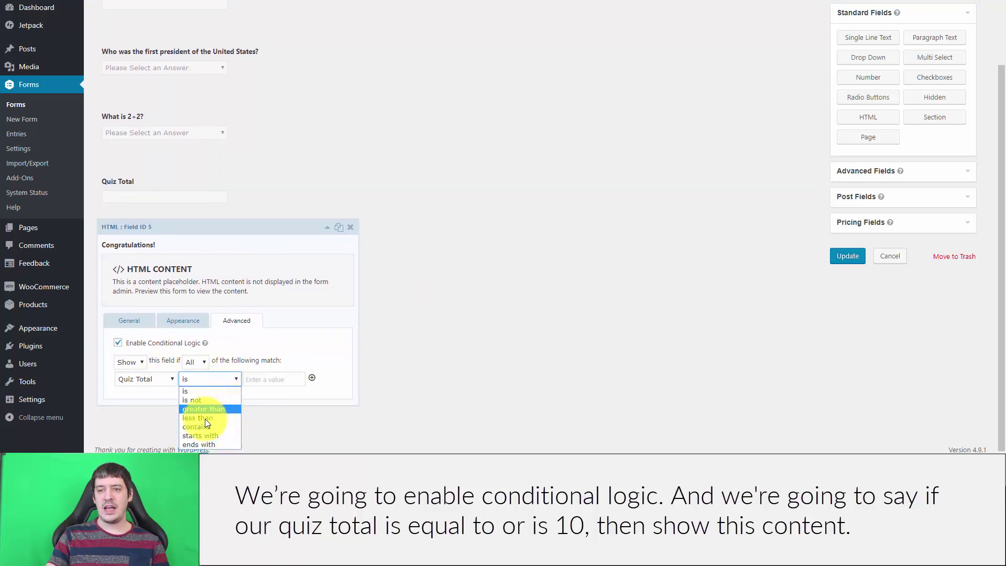
left_click(215, 393)
left_click(258, 376)
type("10")
left_click(492, 359)
left_click(127, 325)
scroll(157, 304, "down", 2)
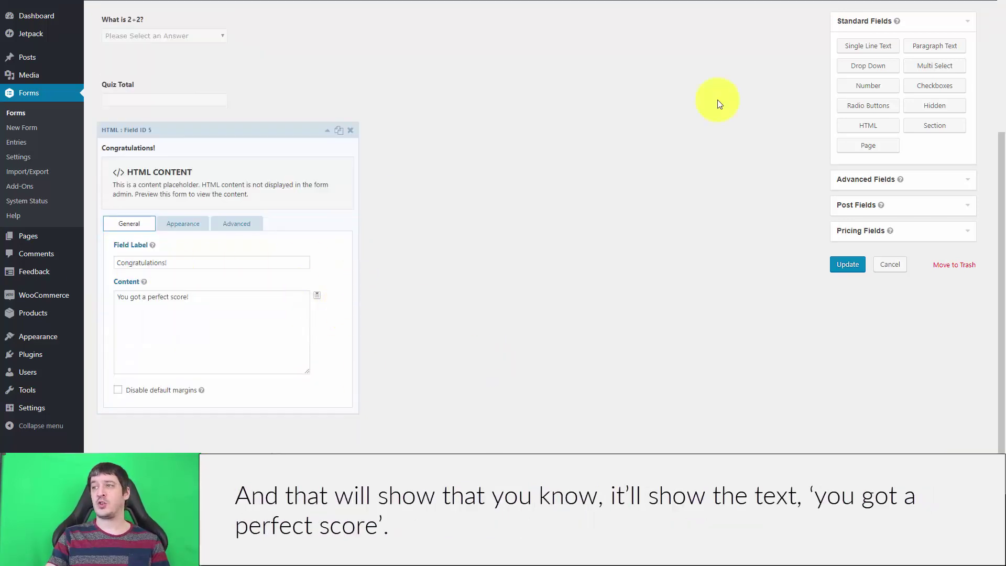
Step: Duplicate the Congratulations! block, relabelled Sorry! with content 'Try harder next time!'
left_click(341, 133)
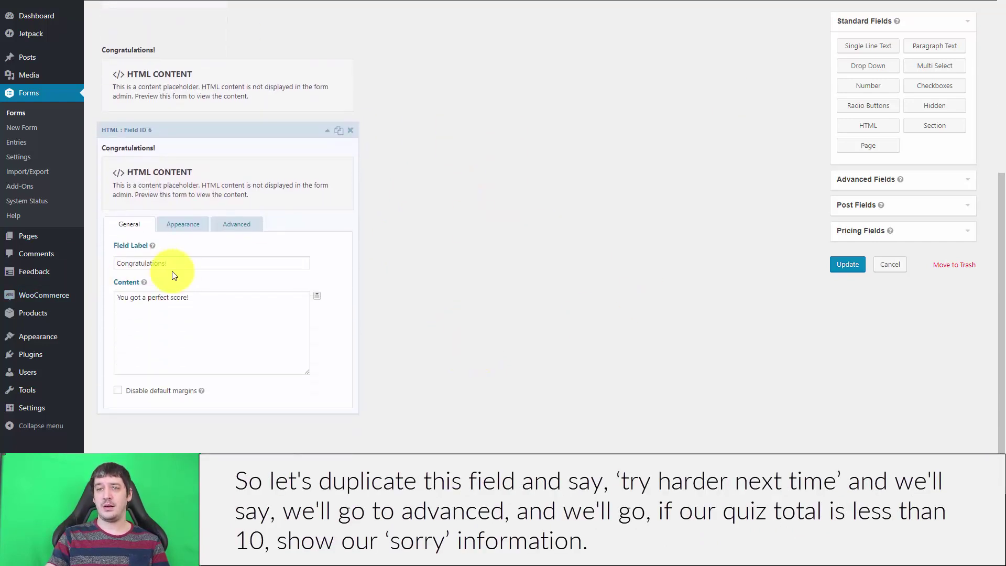
left_click_drag(175, 264, 86, 264)
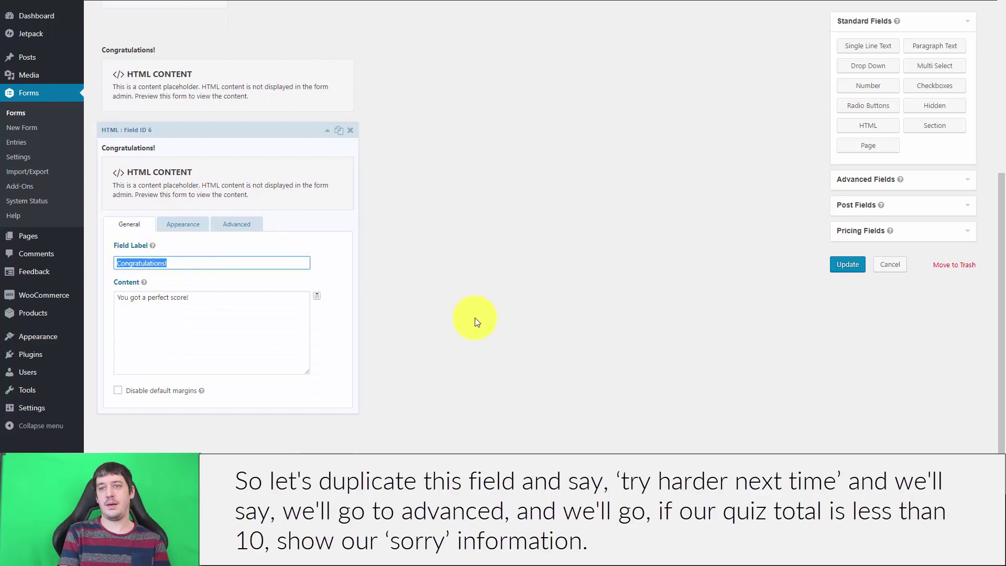
type("Sorry!")
left_click(261, 316)
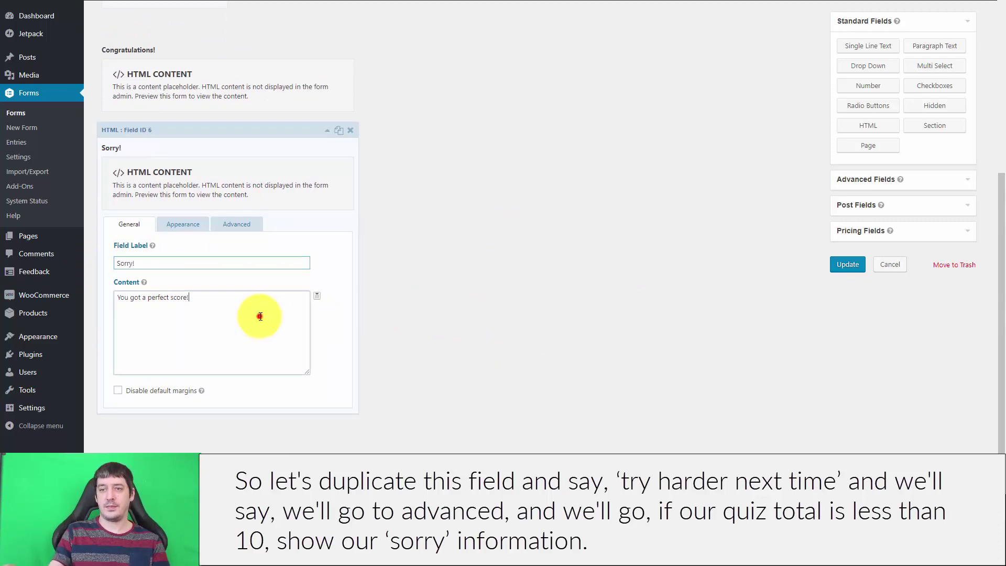
key("ctrl+a")
type("T")
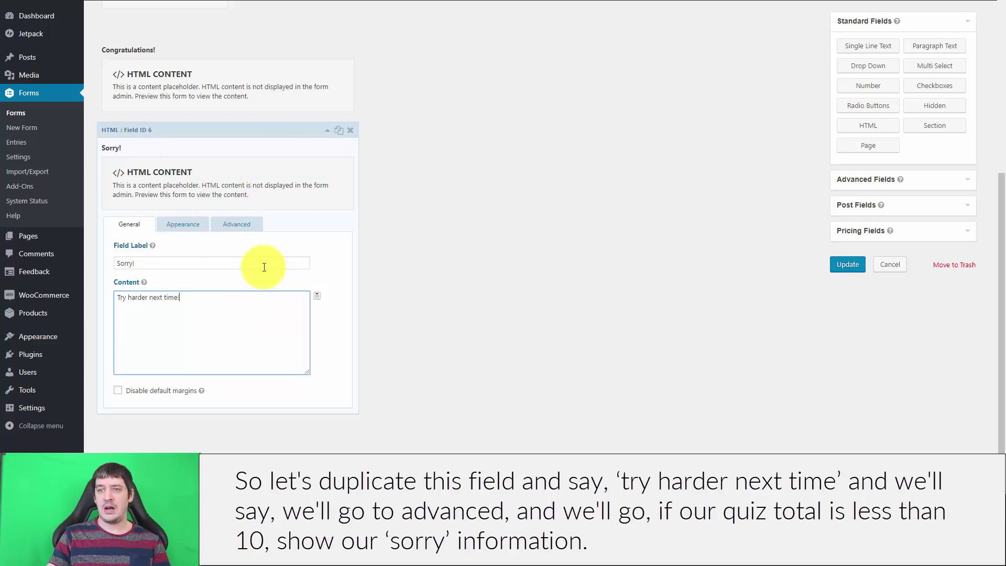
Step: Make the Sorry! block show when Quiz Total is less than 10, and save the quiz
left_click(235, 223)
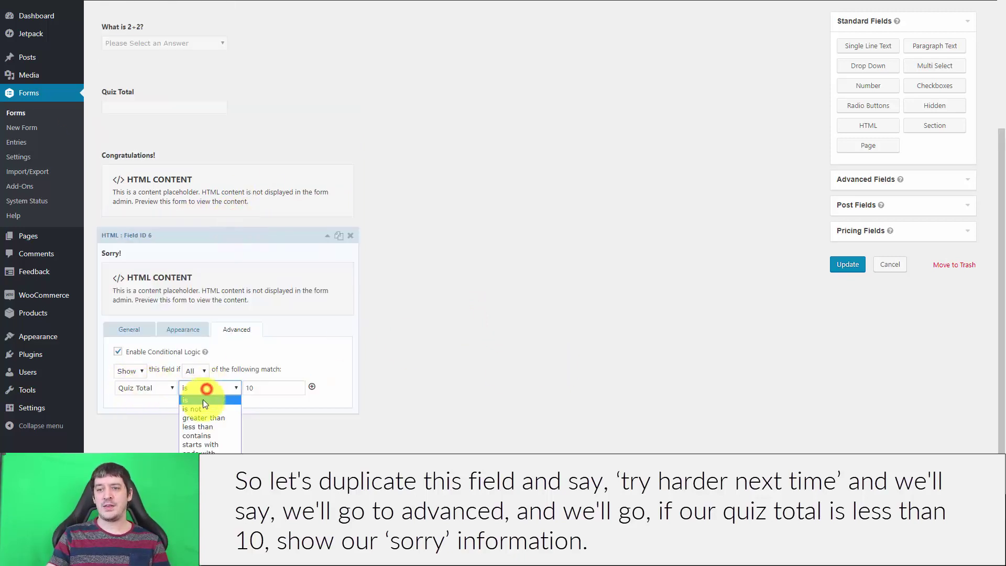
left_click(202, 426)
left_click(274, 388)
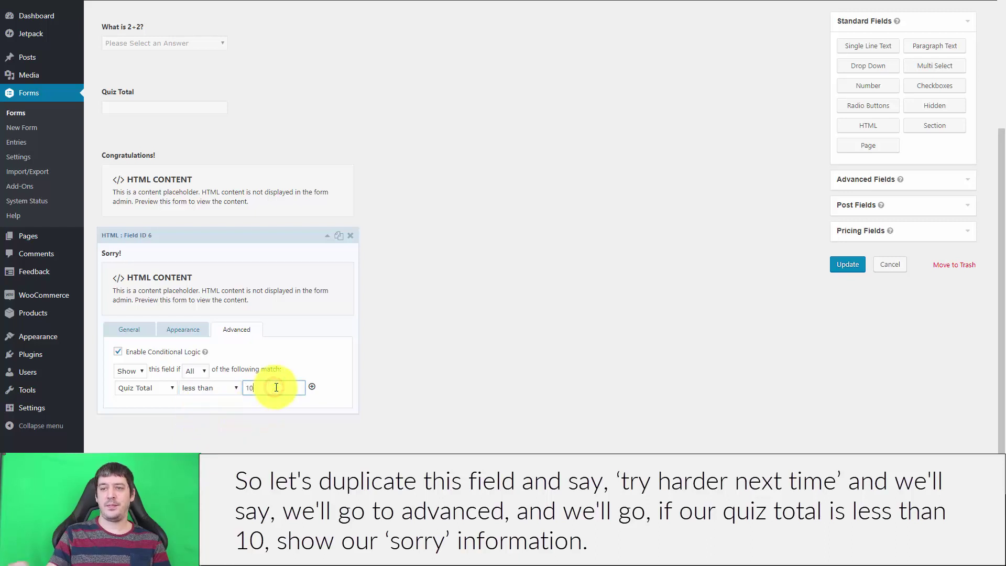
left_click(516, 359)
left_click(842, 265)
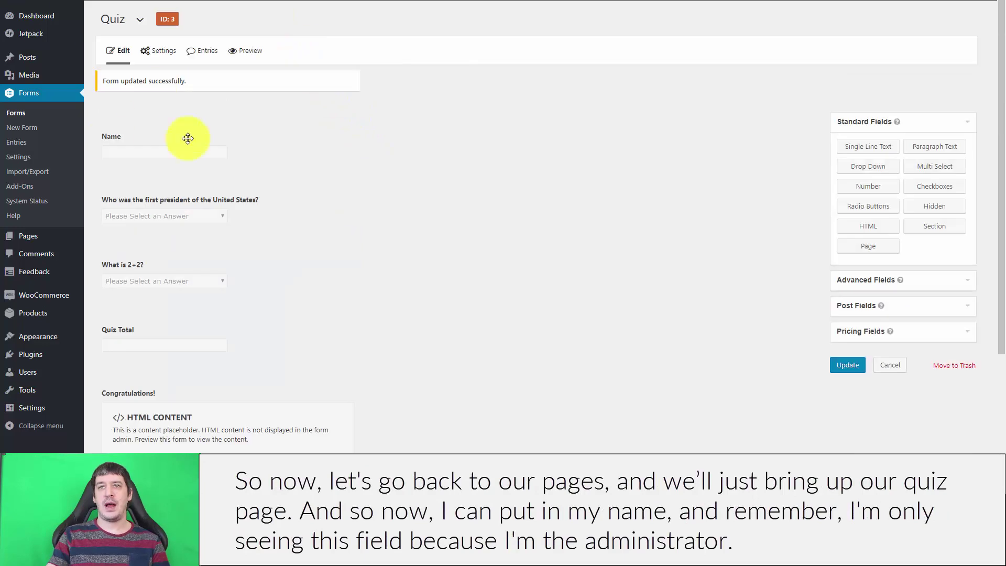
Step: Open the Gravity Forms Quiz page on the live site from the pages list
right_click(39, 237)
left_click(70, 245)
left_click(28, 236)
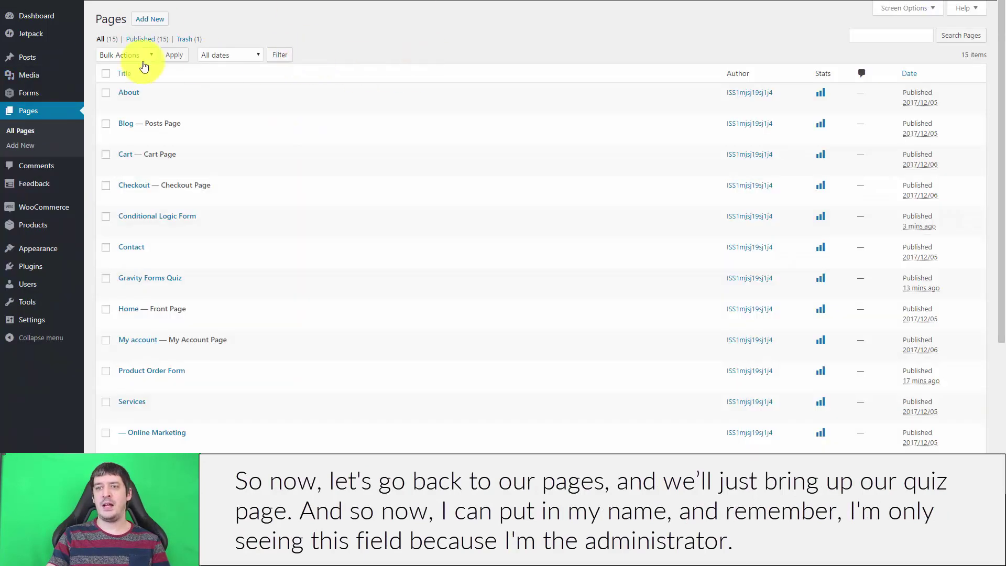
scroll(180, 224, "down", 3)
scroll(141, 230, "up", 3)
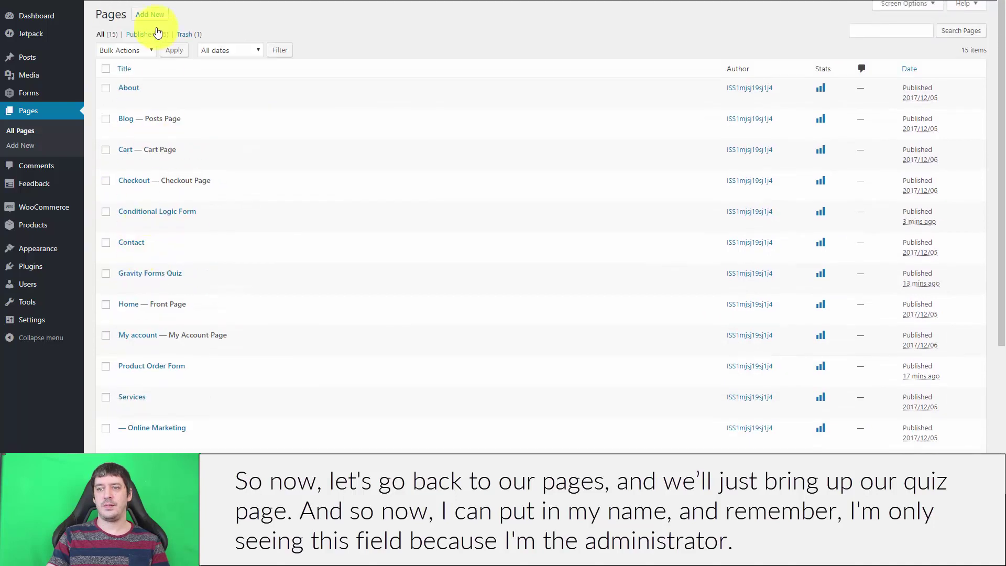
left_click(200, 287)
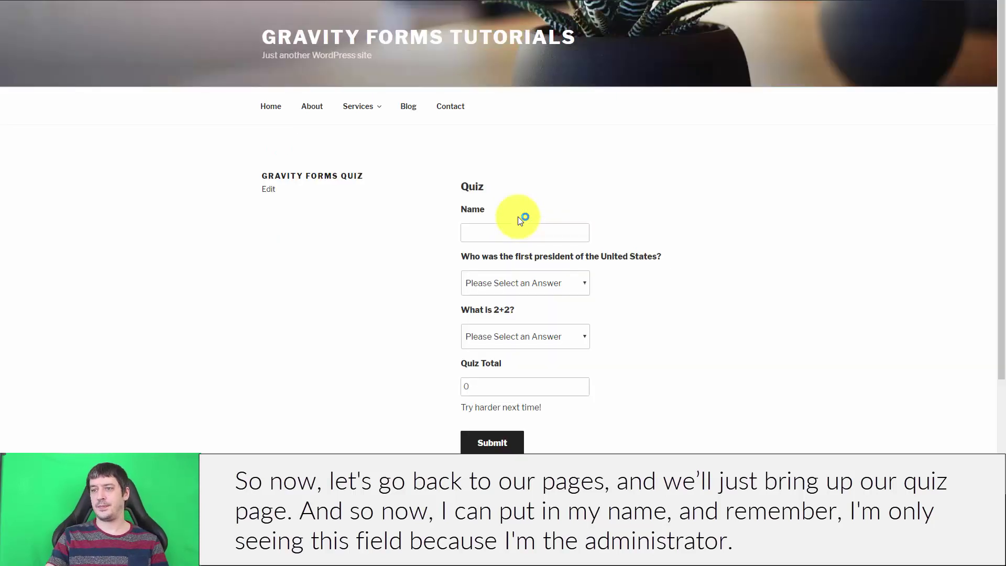
scroll(761, 263, "down", 2)
Step: Enter a name and answer George Washington and 4 for a perfect quiz score
left_click(475, 135)
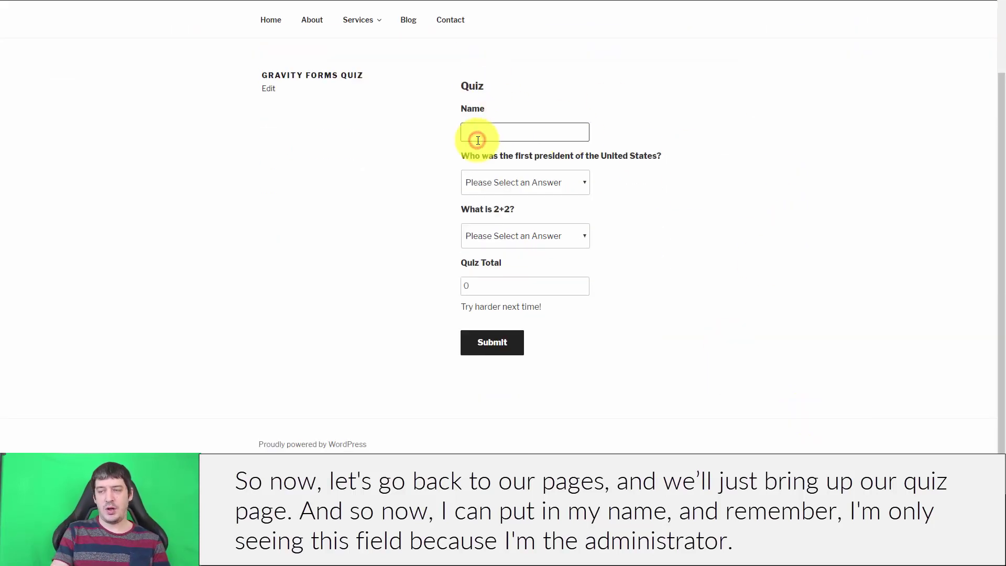
type("Dan")
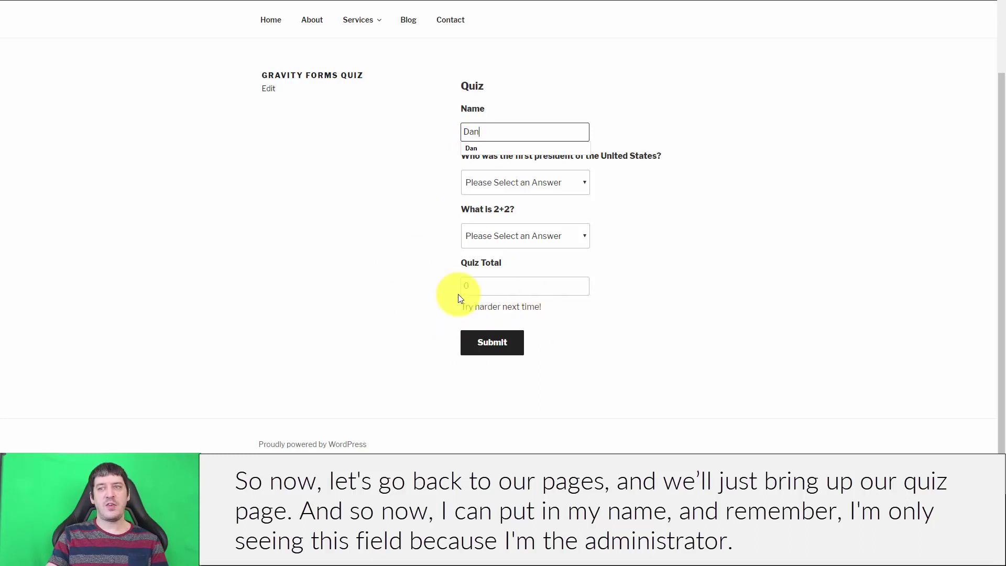
left_click(787, 177)
left_click(550, 183)
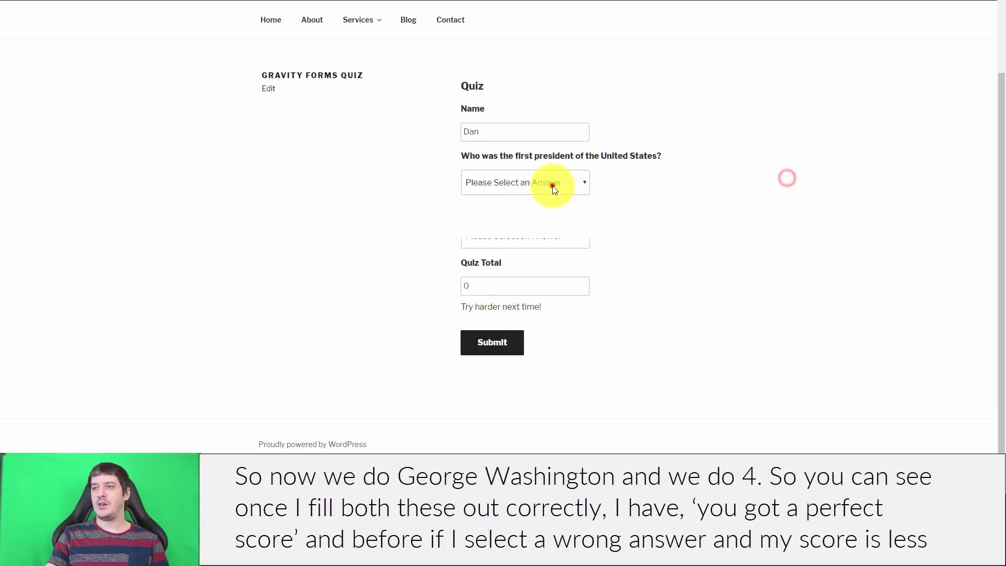
left_click(535, 209)
left_click(501, 236)
left_click(807, 290)
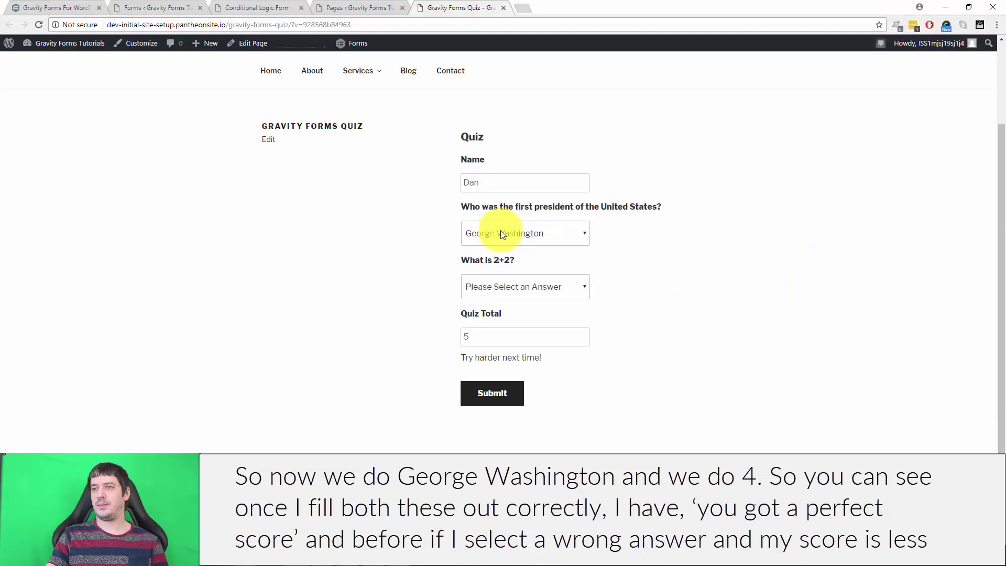
left_click(502, 236)
left_click(503, 262)
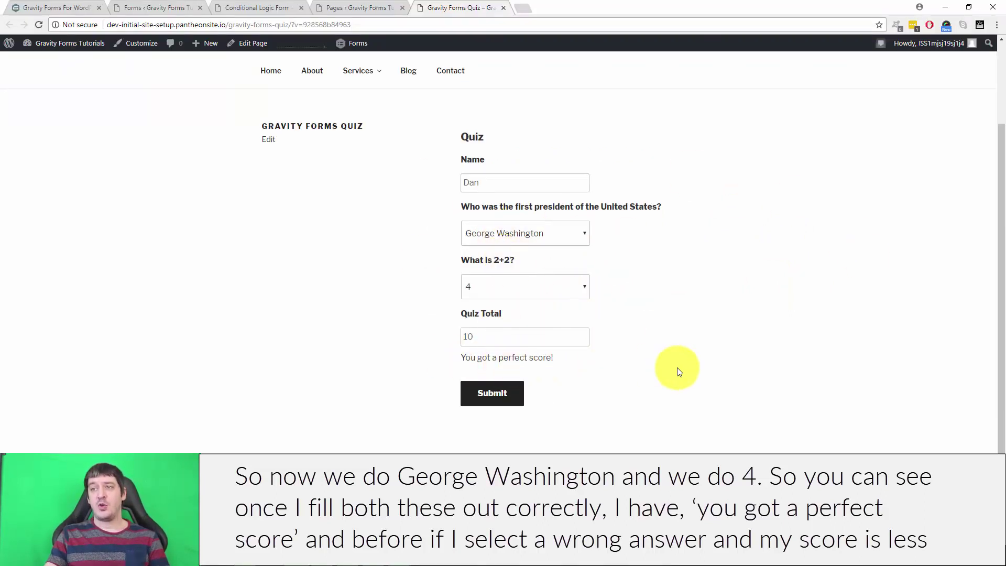
Step: Change the 2+2 answer to 6, check the score-5 Sorry message, and return to the editor
left_click(538, 289)
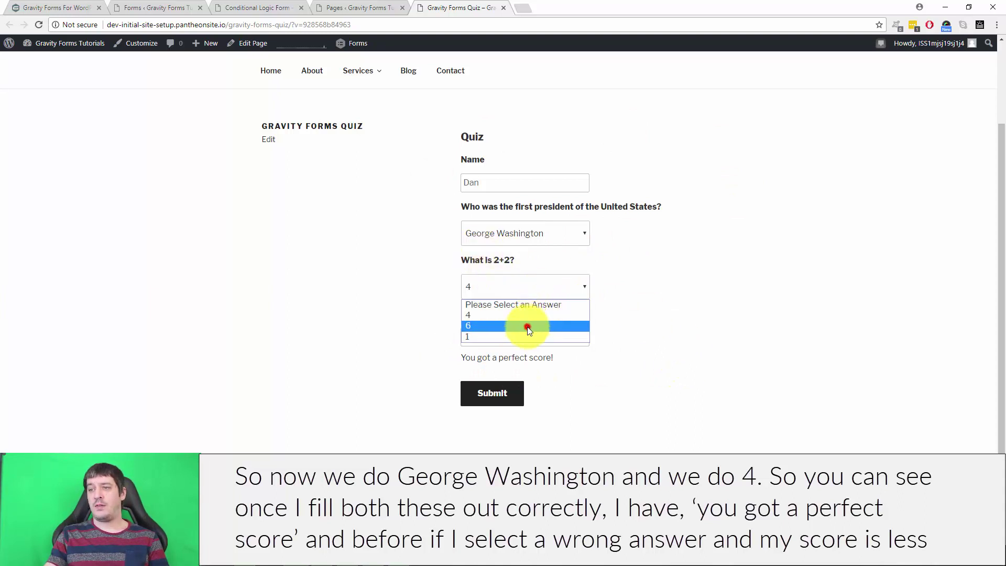
left_click(529, 325)
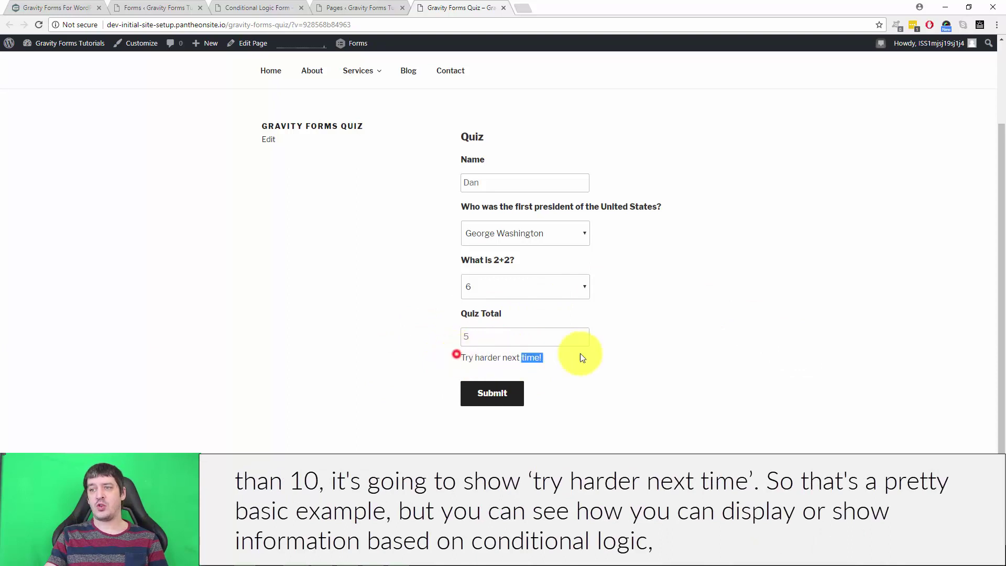
left_click(178, 7)
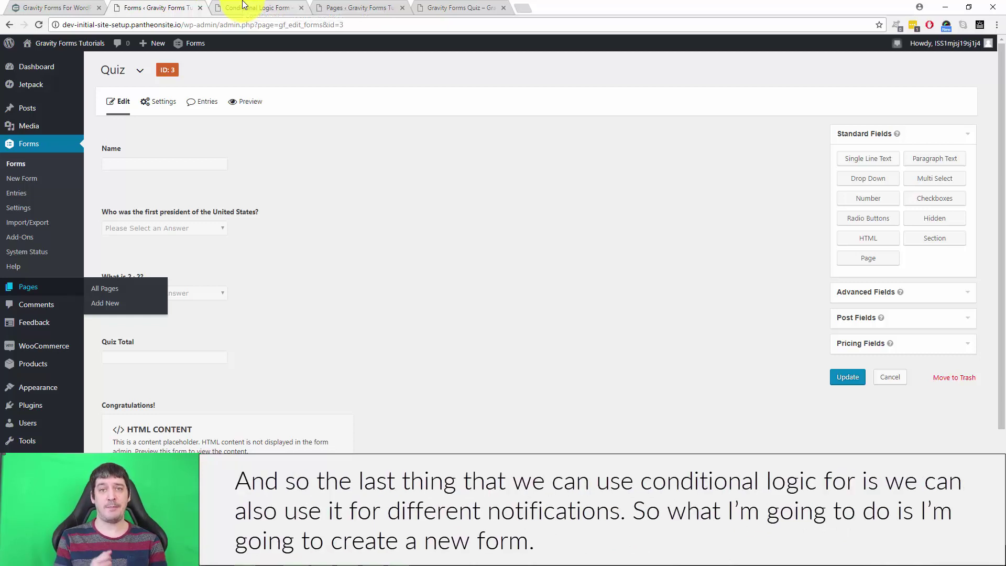
Step: Browse the forms list and open the Gravity Forms Demonstration form (ID 1) for editing
left_click(243, 6)
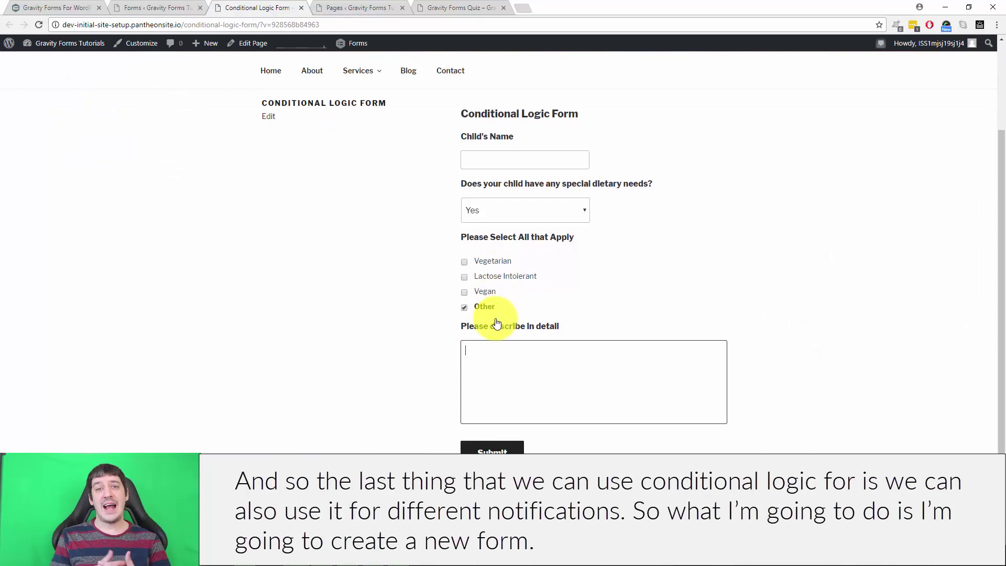
left_click(142, 5)
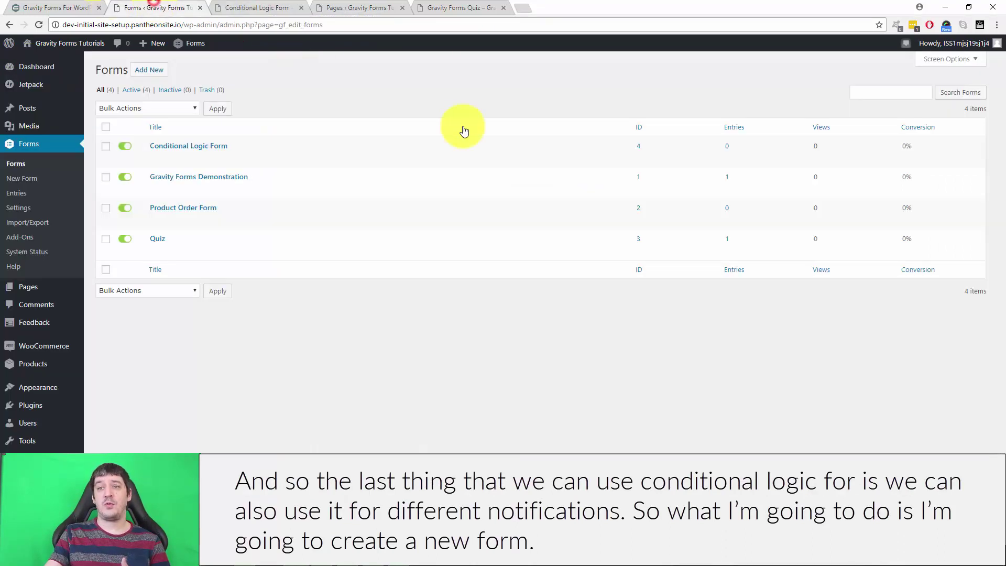
left_click(158, 239)
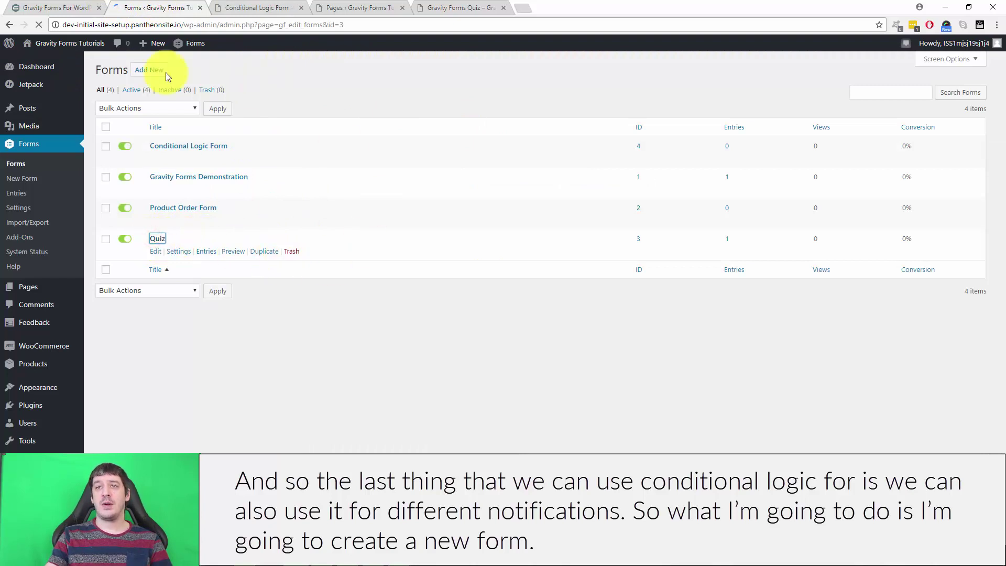
left_click(31, 164)
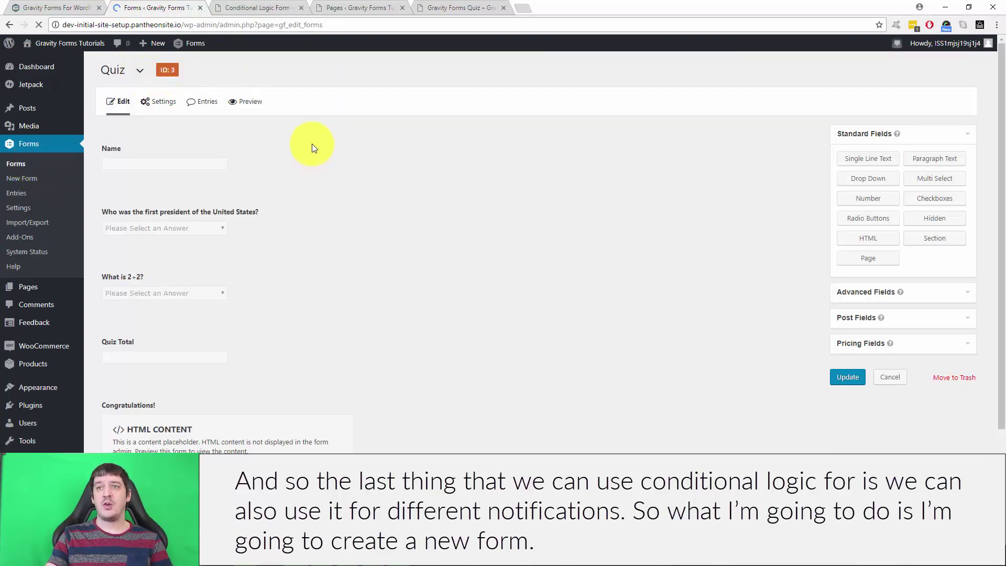
left_click(148, 70)
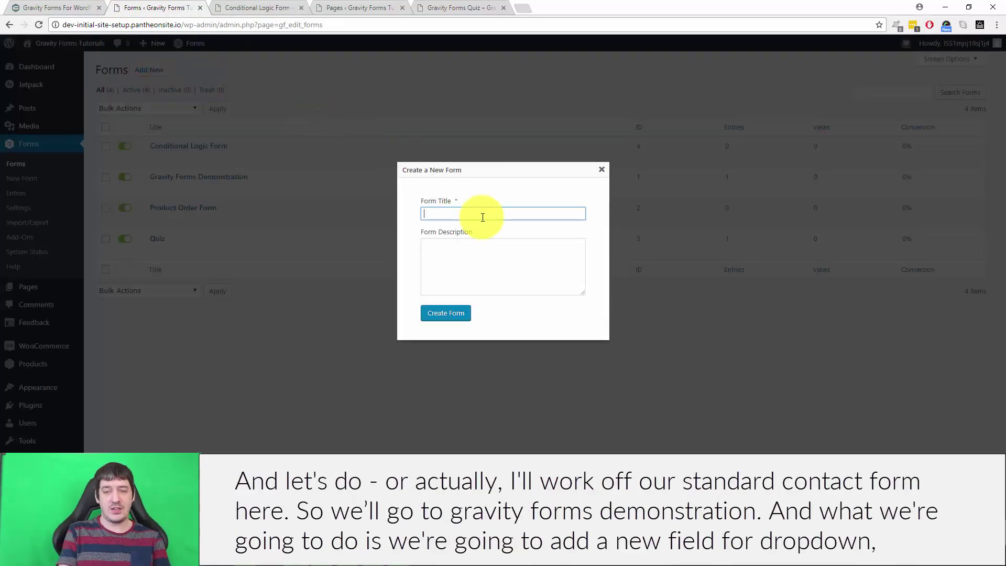
left_click(605, 170)
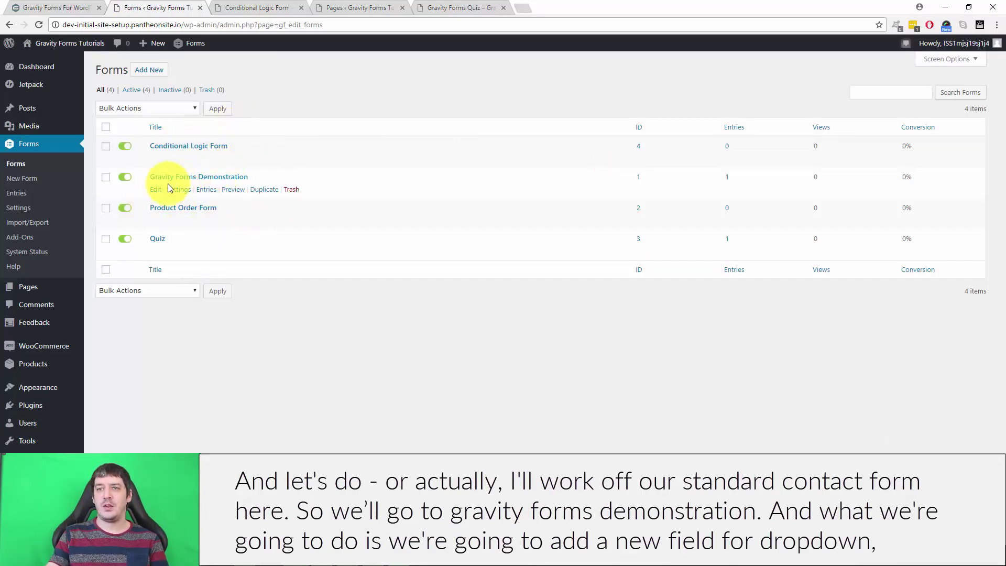
left_click(155, 189)
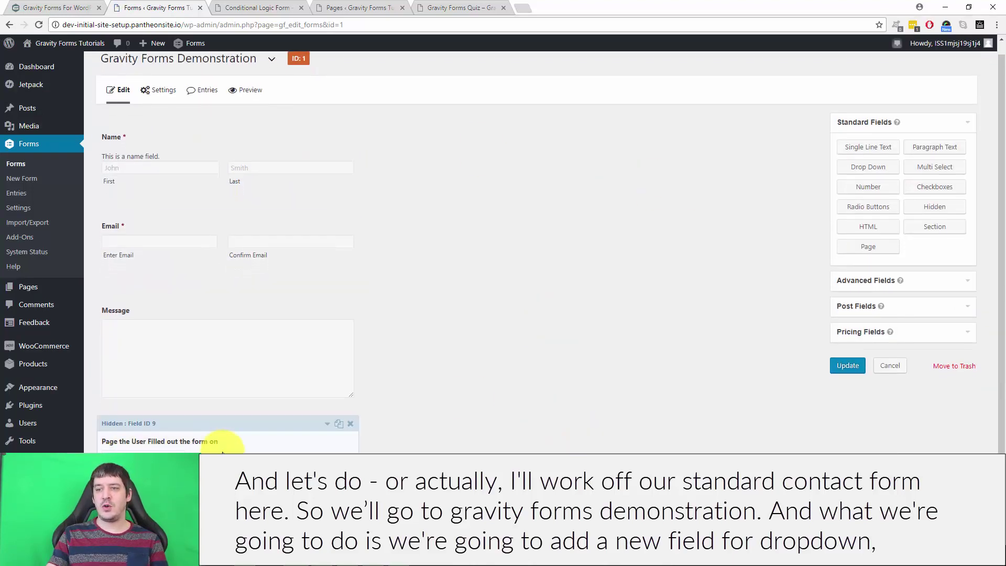
Step: Add a Drop Down field labelled Department to the form
left_click(871, 168)
left_click(146, 423)
double_click(152, 224)
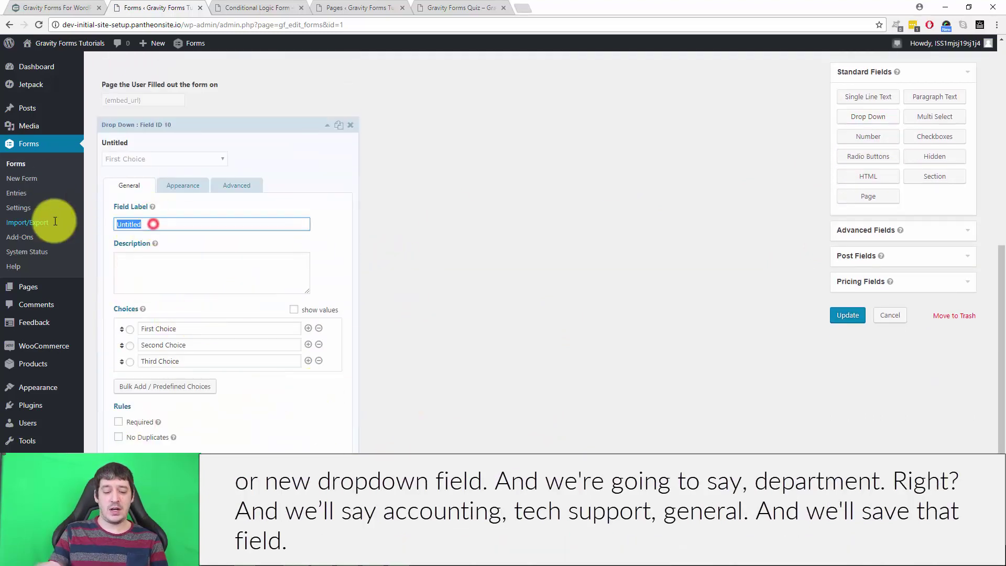
type("Department")
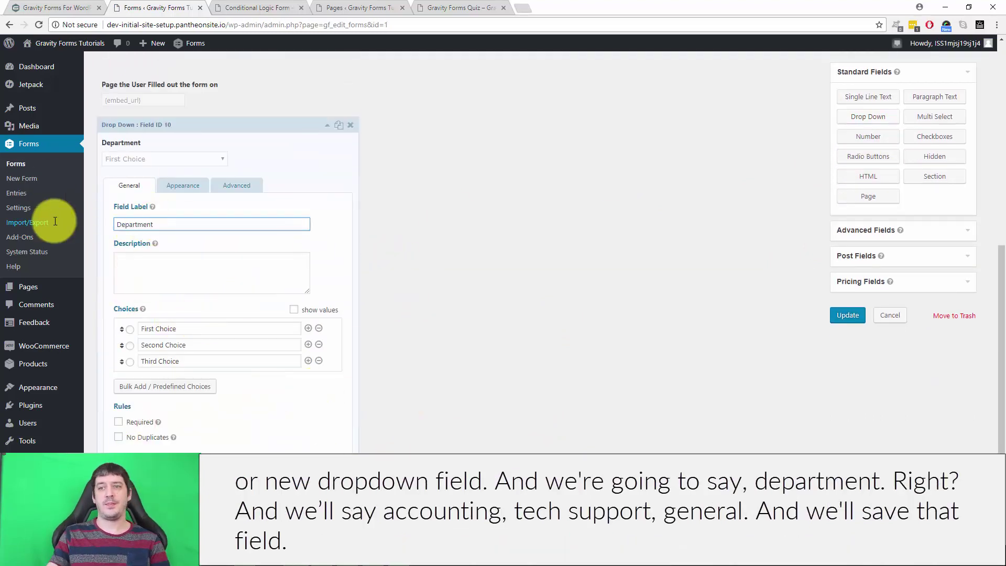
Step: Set the dropdown choices to Accounting, Tech Support and General, and update the form
triple_click(188, 328)
type("Accounting")
triple_click(196, 344)
key("BackSpace")
mouse_move(78, 344)
type("Tech Support")
triple_click(240, 361)
type("General")
left_click(851, 313)
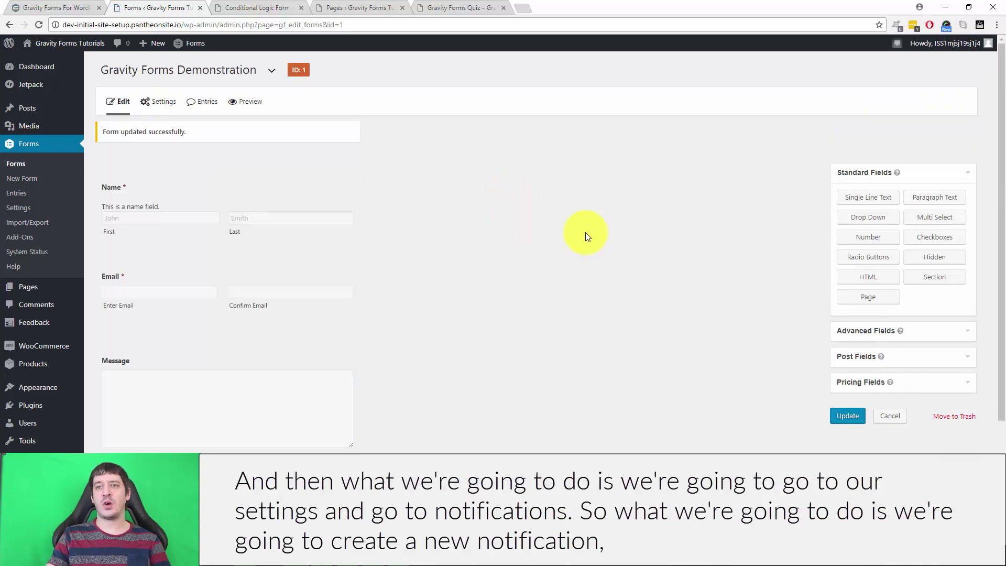
Step: Show the demonstration form's Notifications list and toggle the Admin Notification's active state
mouse_move(163, 106)
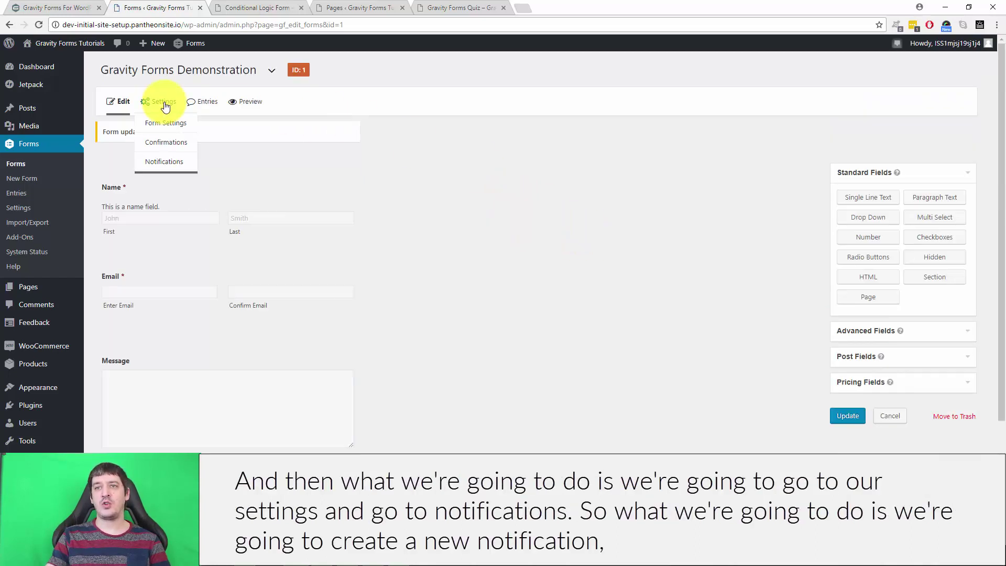
left_click(162, 161)
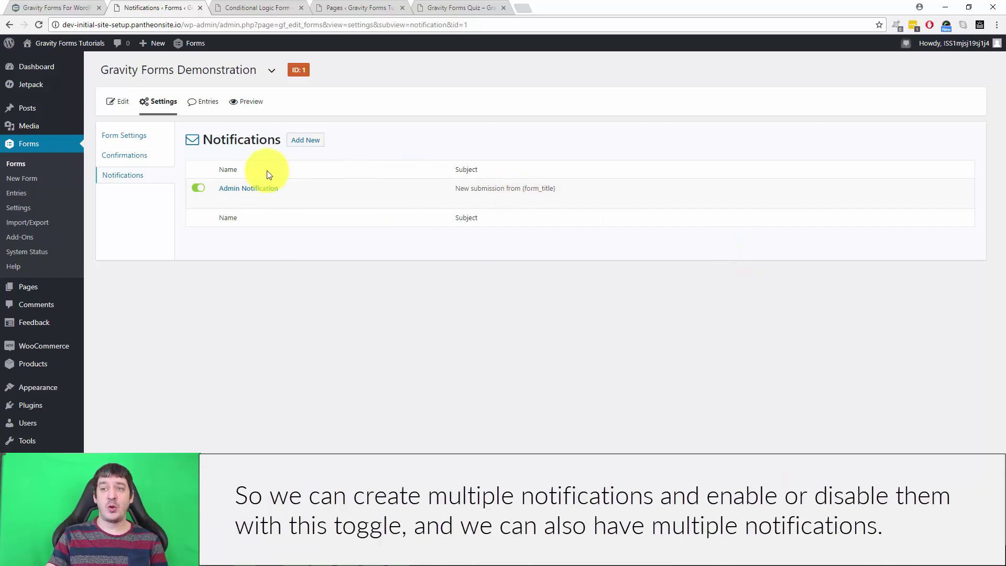
left_click(197, 189)
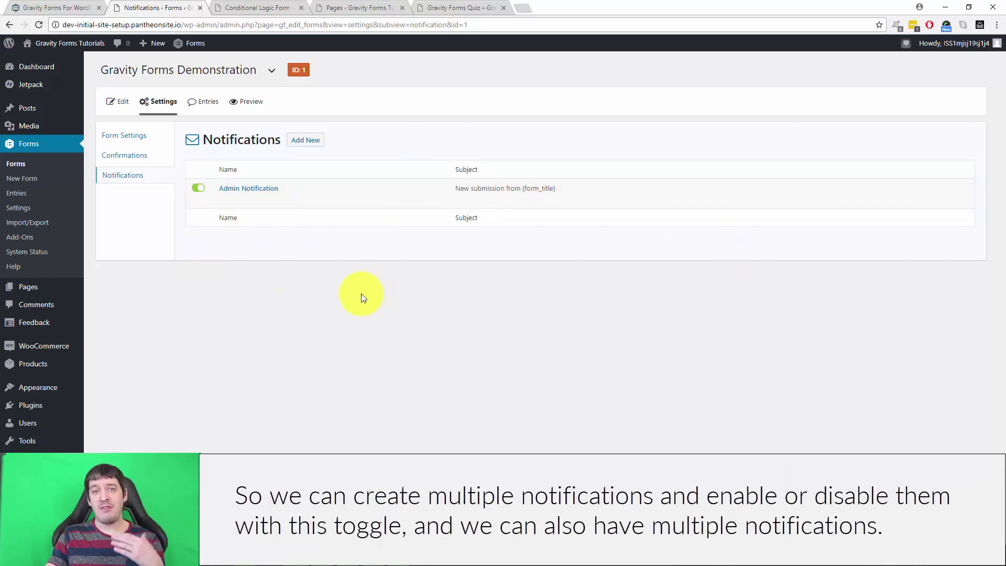
Step: Create a notification named Accounting Department, sent to the accounting e-mail address
left_click(305, 140)
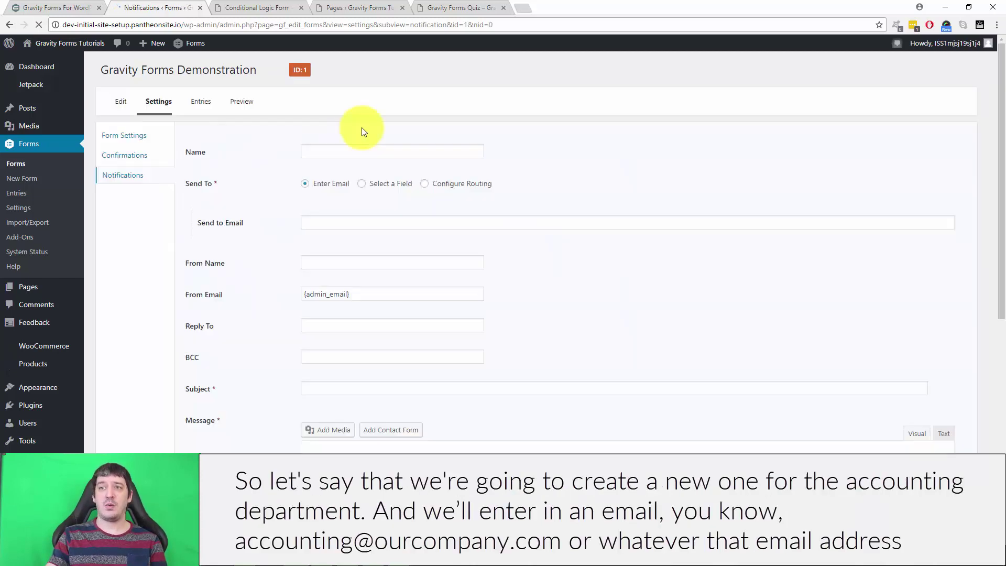
left_click(330, 149)
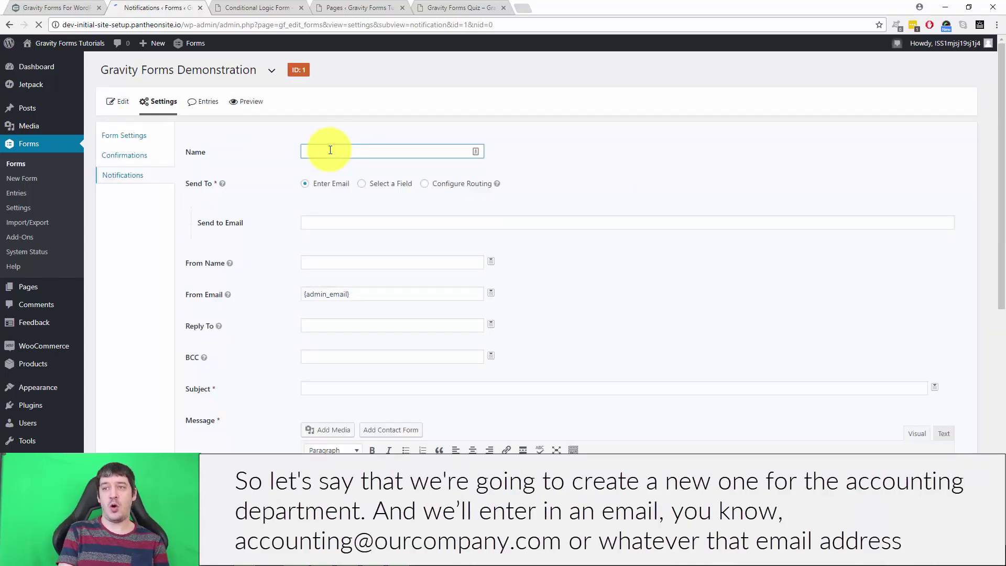
type("Accounting Department")
left_click(314, 224)
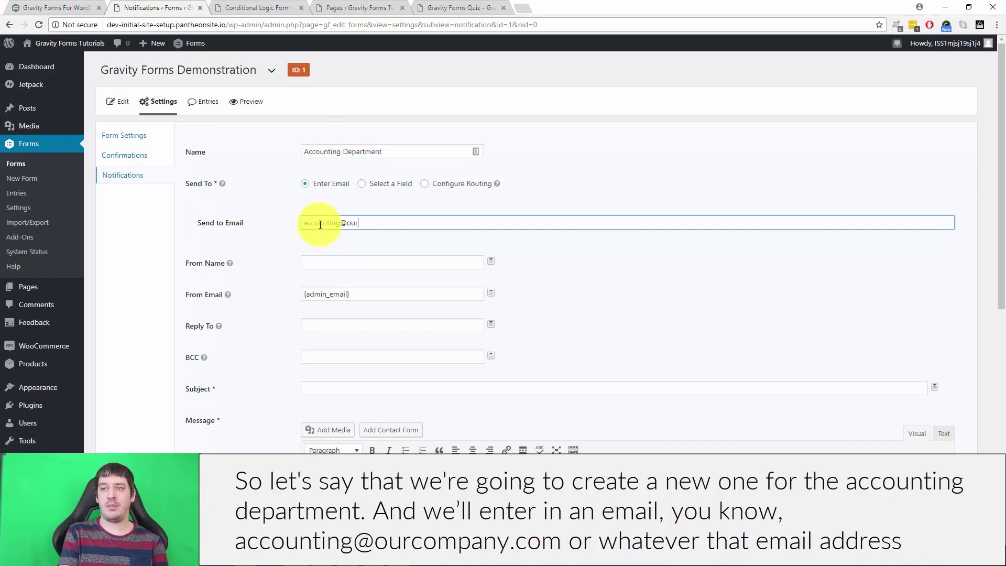
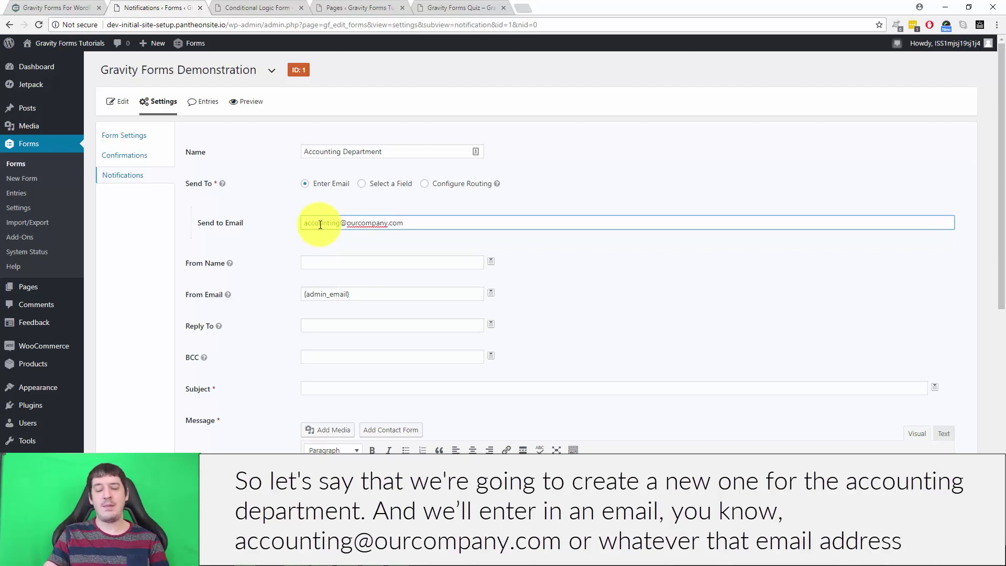
Step: Enable conditional logic so it sends only when Department is Accounting, and save it
scroll(524, 313, "down", 7)
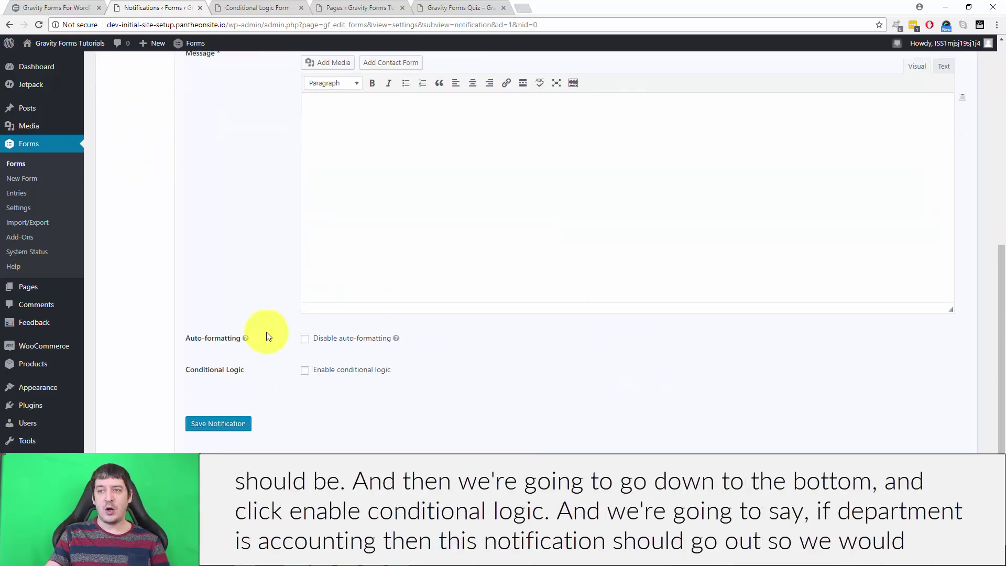
left_click(305, 370)
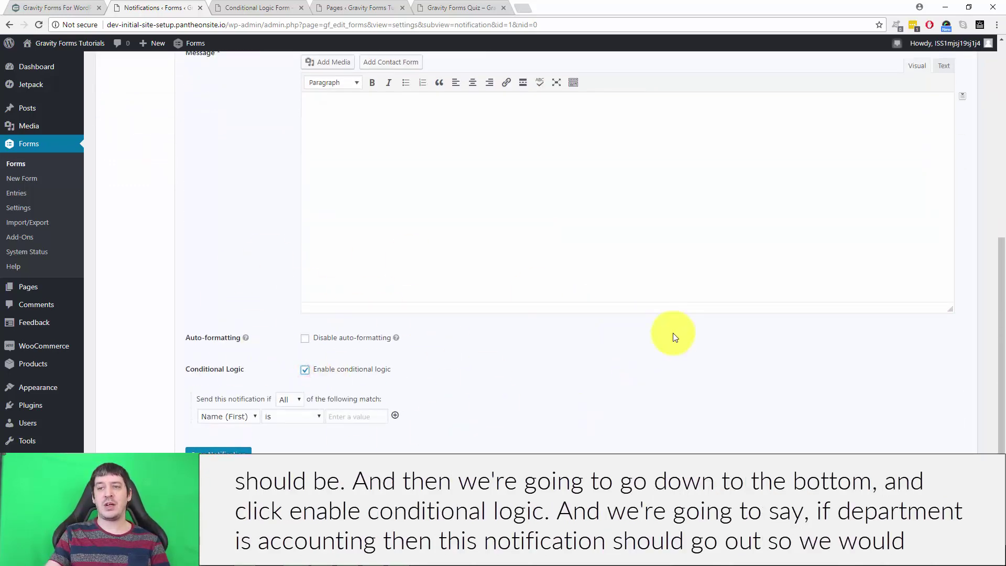
scroll(603, 362, "down", 1)
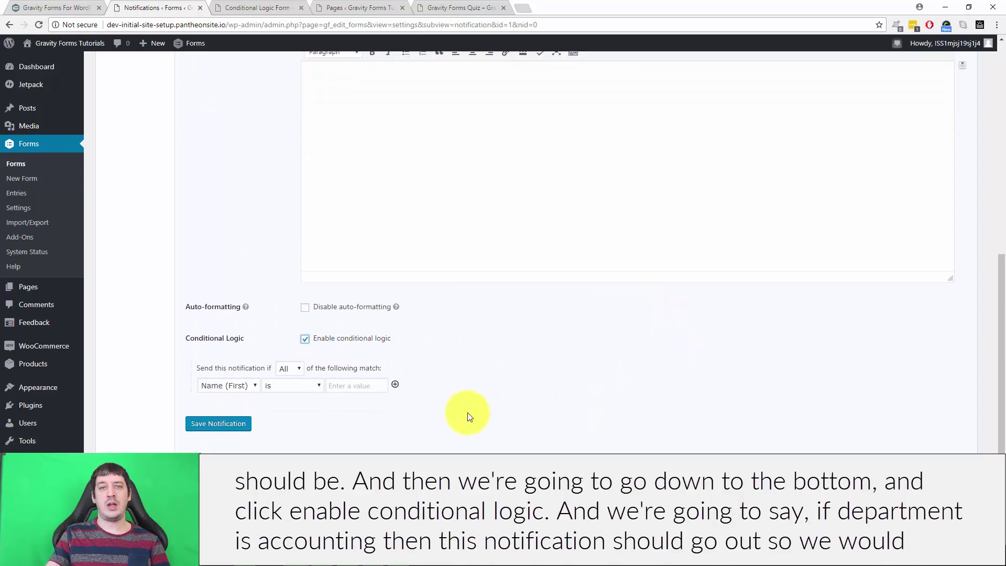
left_click(232, 385)
left_click(224, 445)
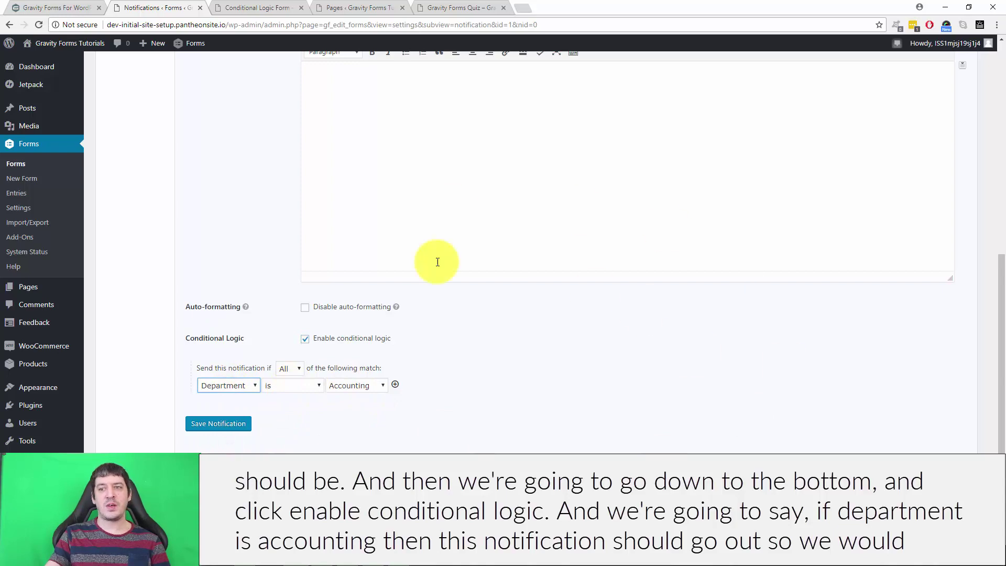
left_click(231, 424)
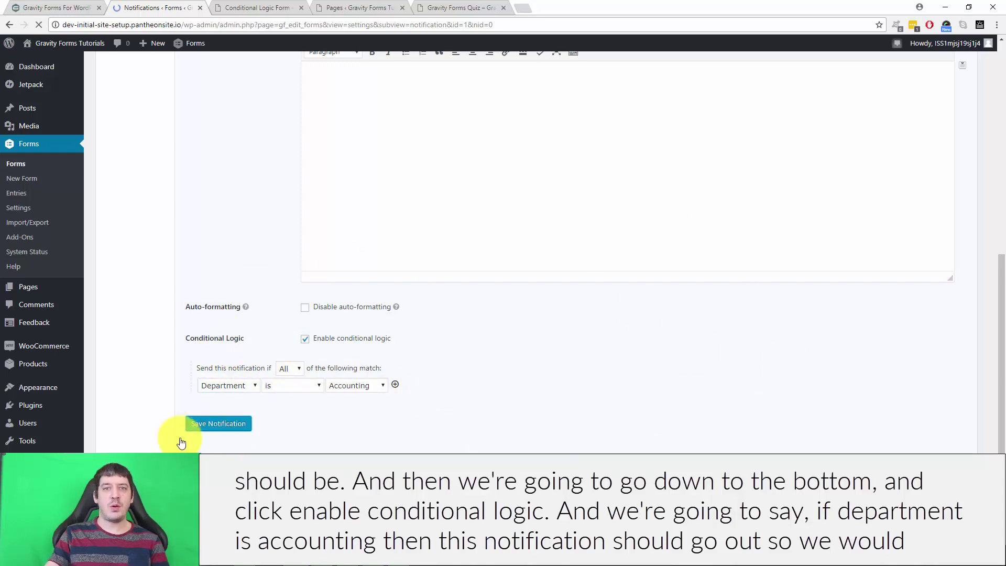
scroll(494, 314, "down", 7)
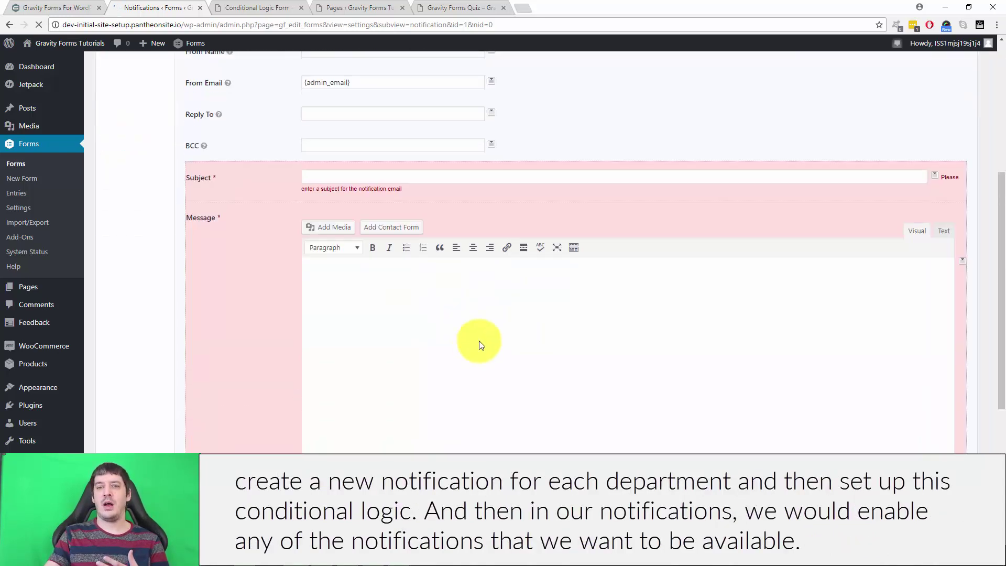
scroll(521, 293, "down", 2)
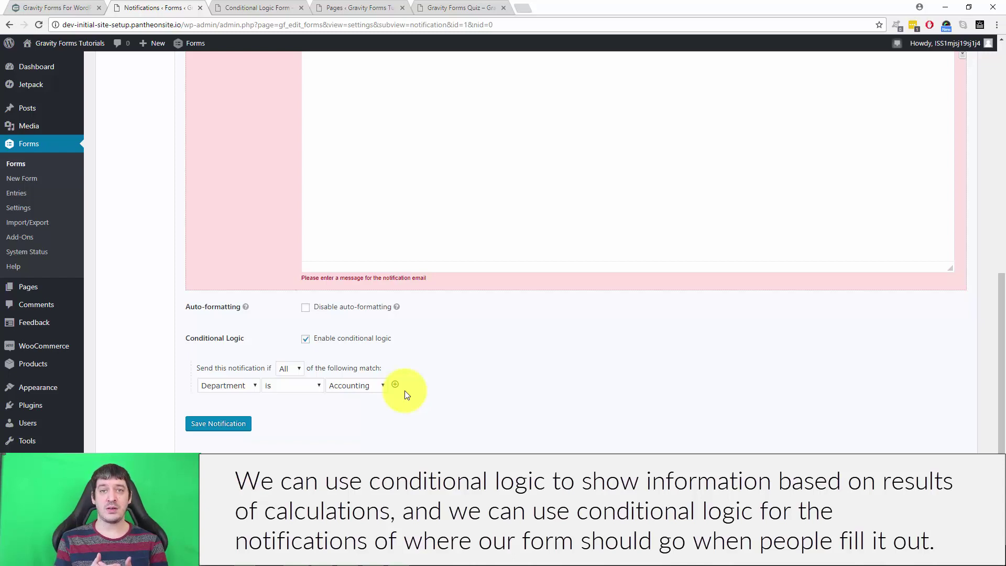
scroll(611, 344, "up", 10)
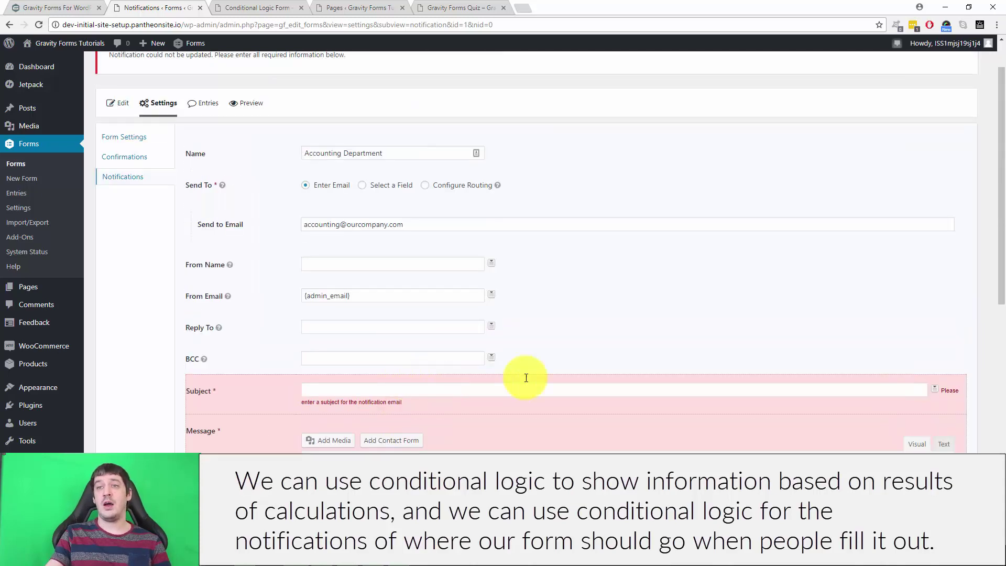
mouse_move(230, 265)
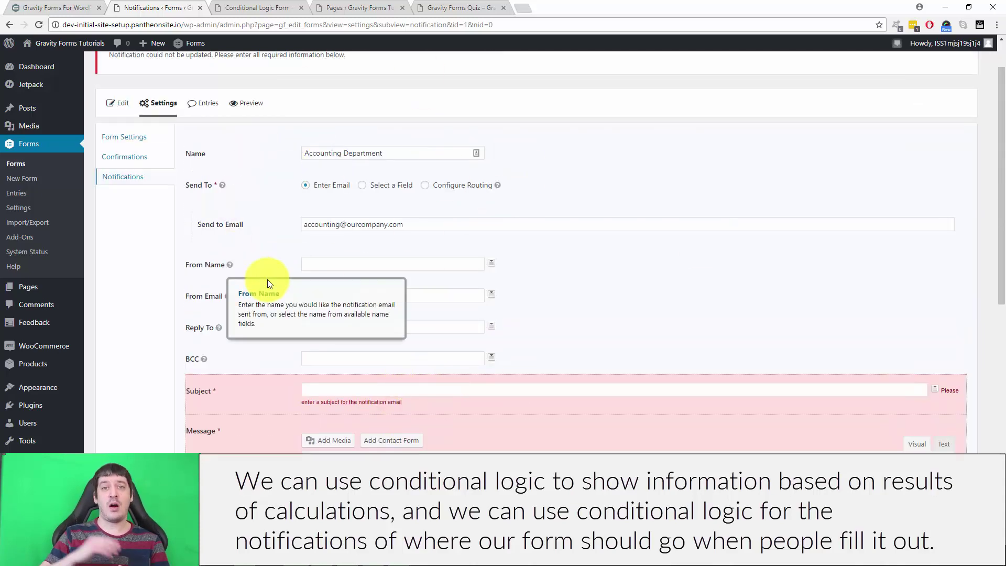